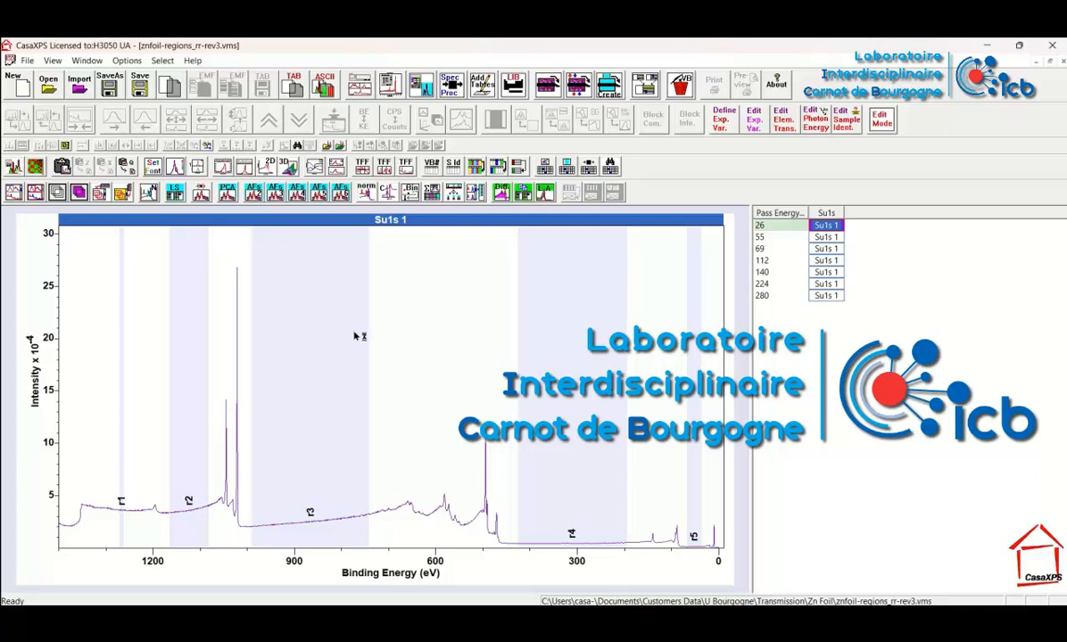
Overlay all seven Su1s survey spectra and create new VAMAS blocks from their regions r1 to r5
{"action": "left_click", "coordinate": [825, 214]}
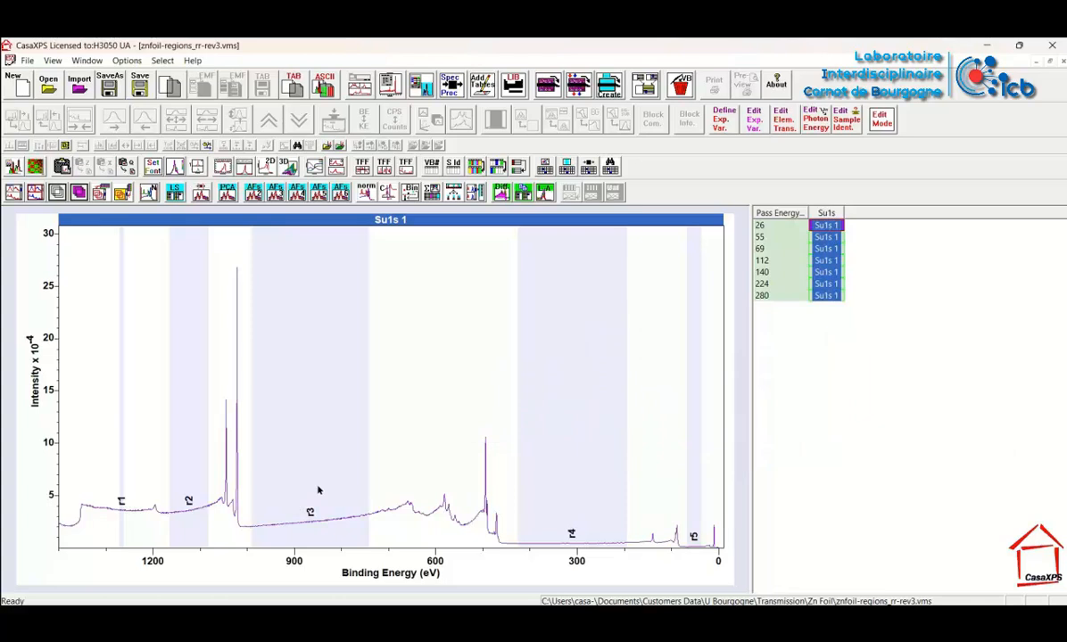
{"action": "left_click", "coordinate": [57, 192]}
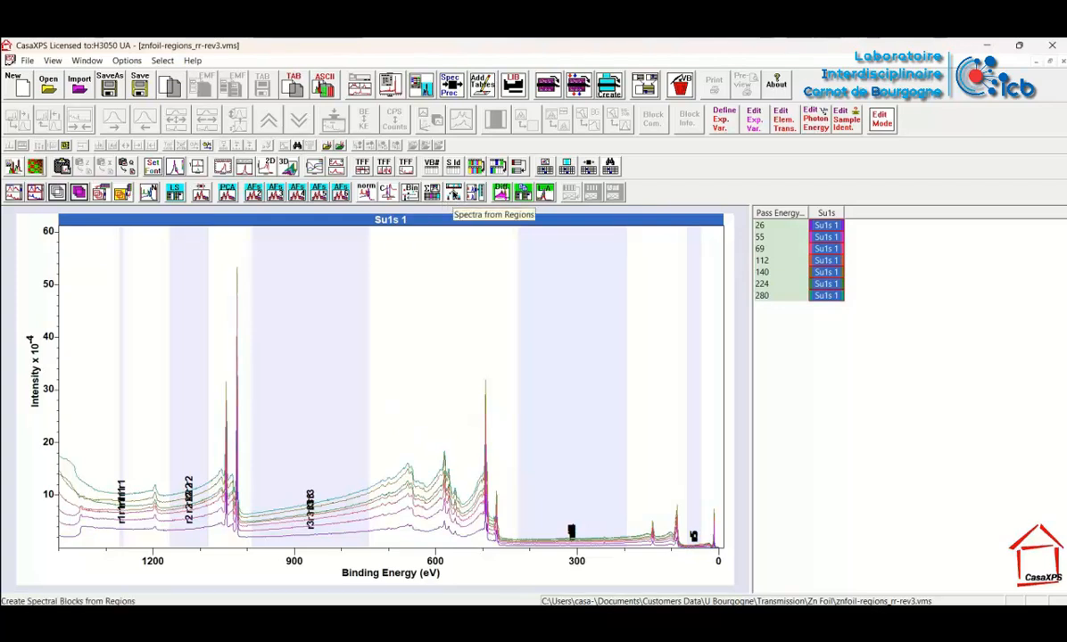
{"action": "left_click", "coordinate": [454, 193]}
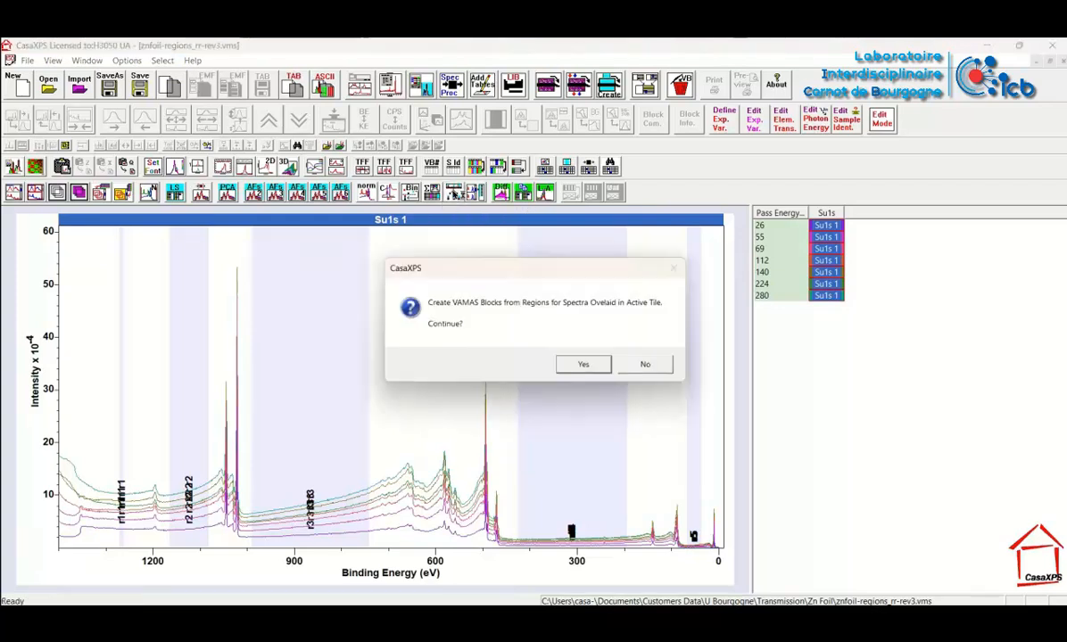
{"action": "left_click", "coordinate": [582, 365]}
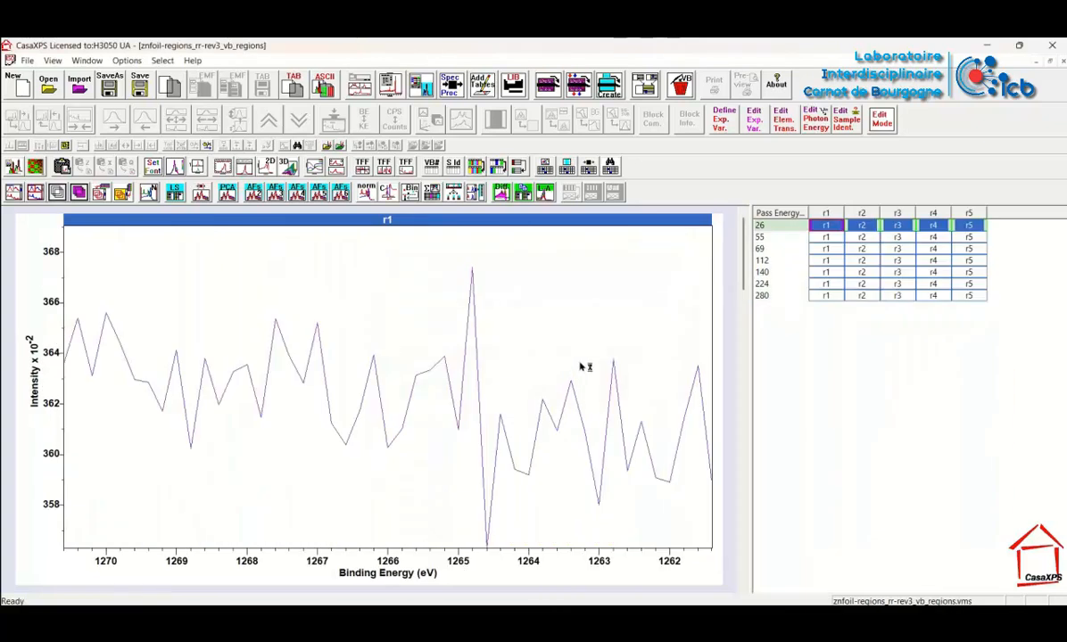
Select every region block in the new file and overlay r1 to r5 for each pass energy
{"action": "left_click", "coordinate": [769, 214]}
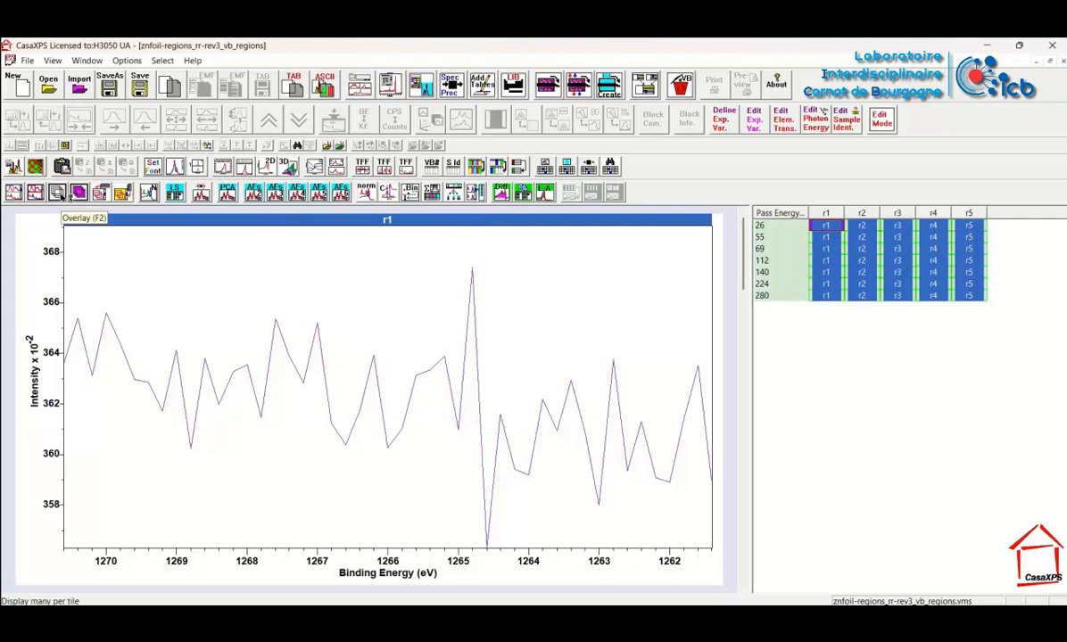
{"action": "left_click", "coordinate": [57, 192]}
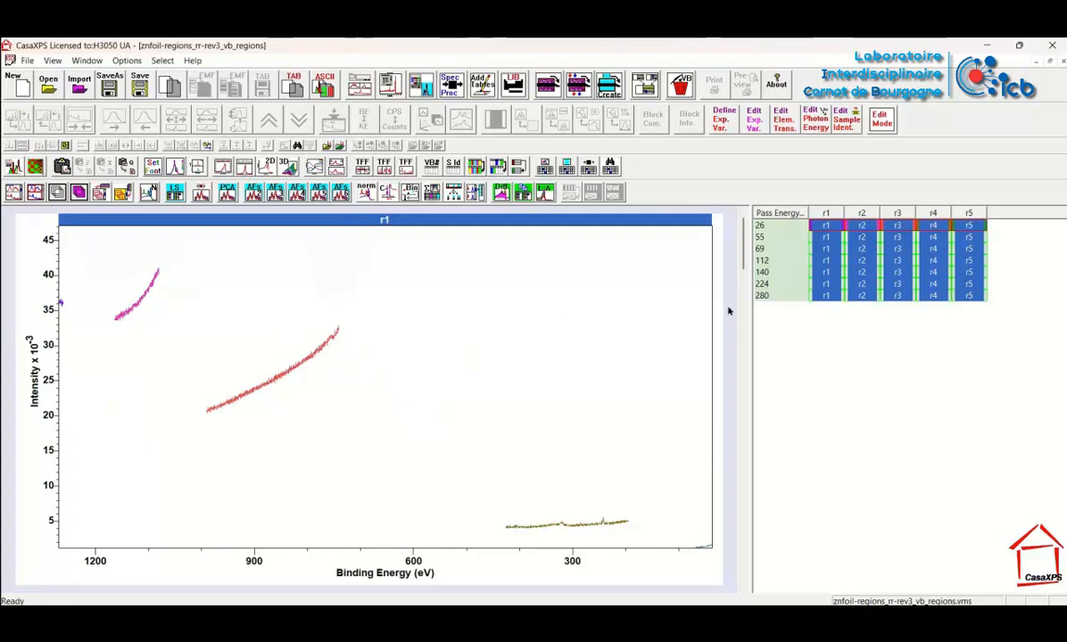
Examine the overlaid r1 to r5 region spectra across the different pass energies, ending back at the 26 row
{"action": "left_click", "coordinate": [743, 355]}
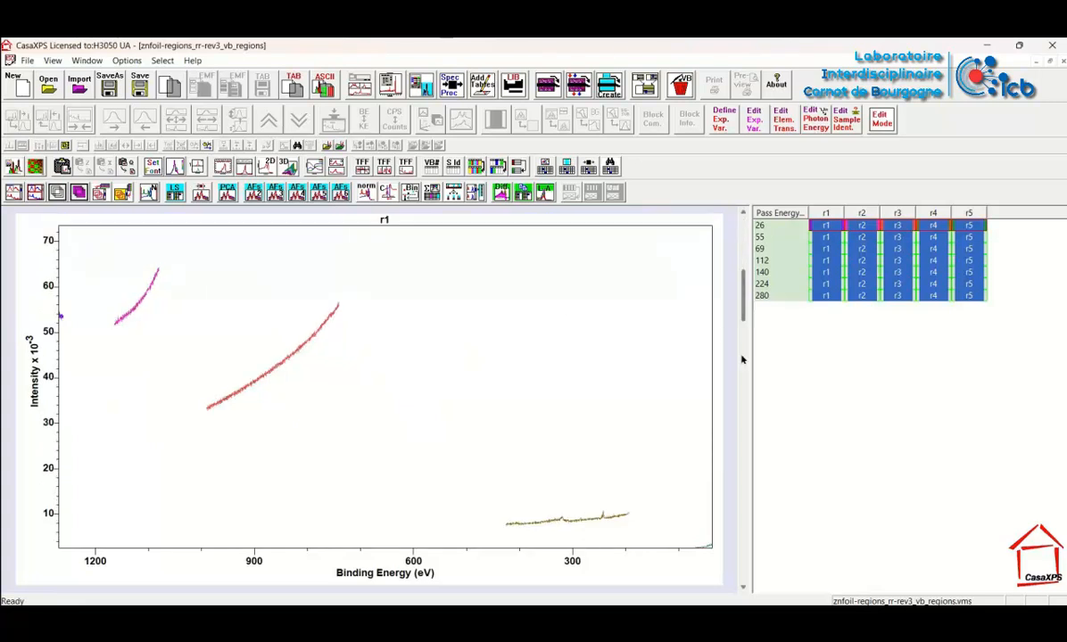
{"action": "left_click", "coordinate": [742, 401]}
{"action": "left_click", "coordinate": [746, 469]}
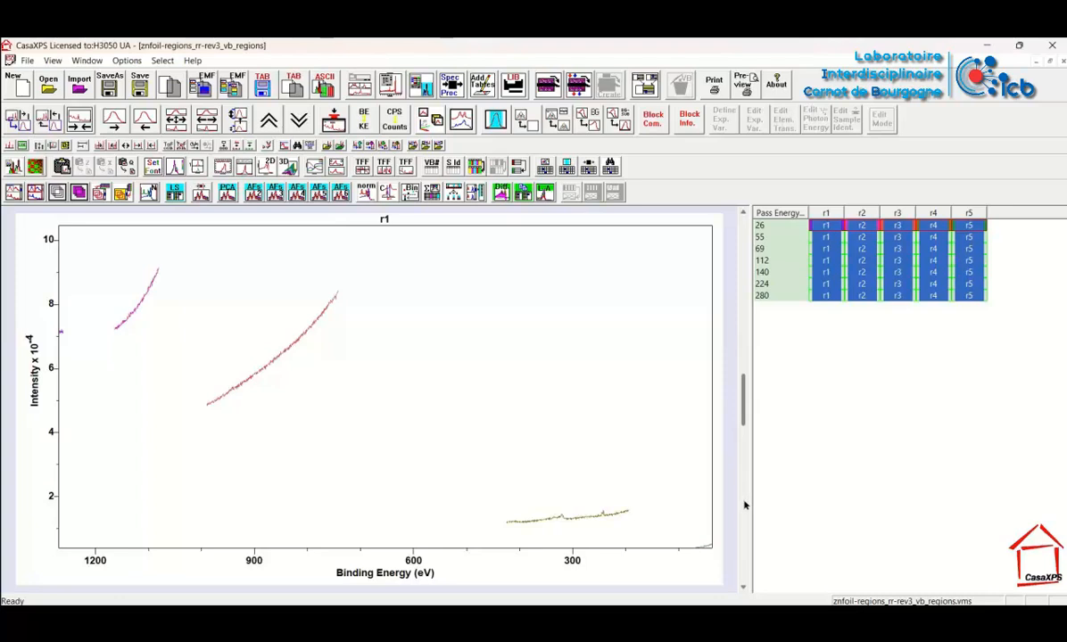
{"action": "left_click", "coordinate": [747, 506]}
{"action": "left_click", "coordinate": [746, 522]}
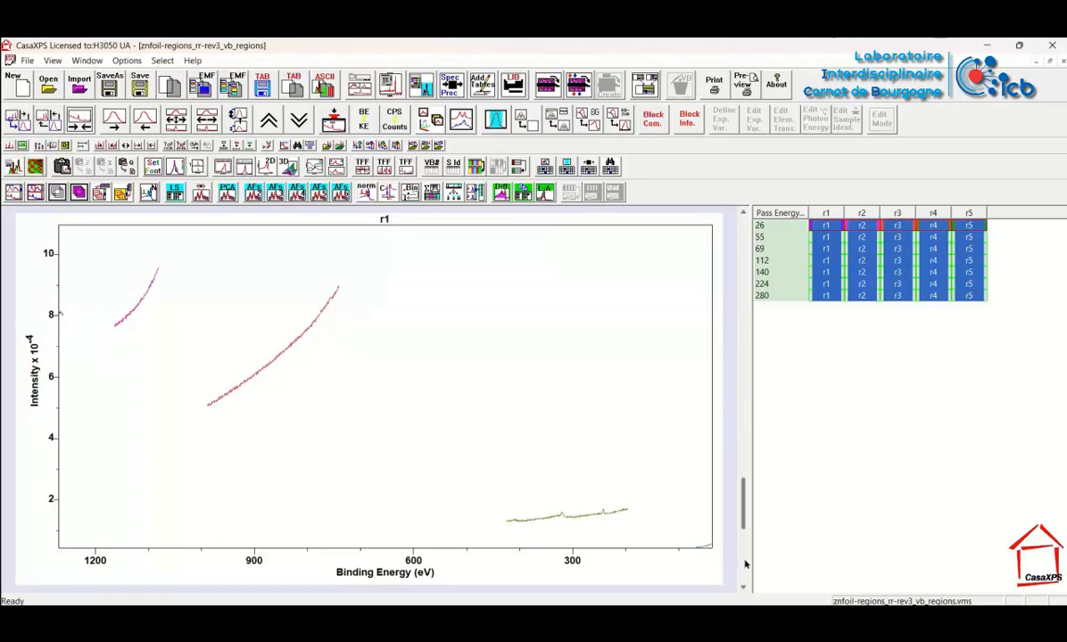
{"action": "left_click", "coordinate": [746, 559]}
{"action": "left_click", "coordinate": [741, 230]}
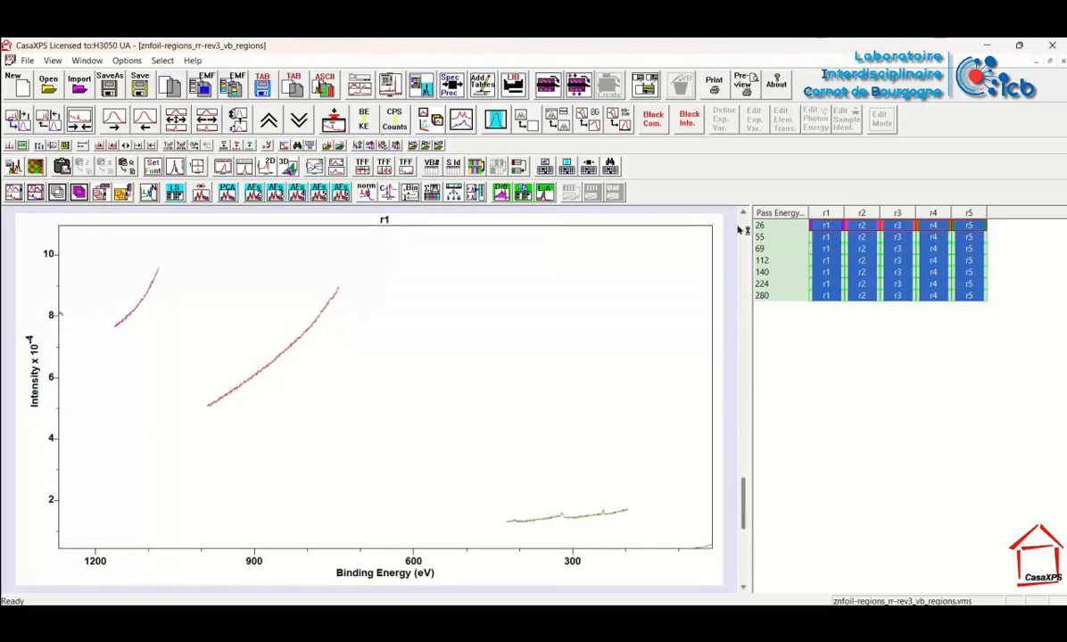
{"action": "left_click", "coordinate": [741, 230]}
{"action": "left_click", "coordinate": [740, 230]}
{"action": "left_click", "coordinate": [741, 230]}
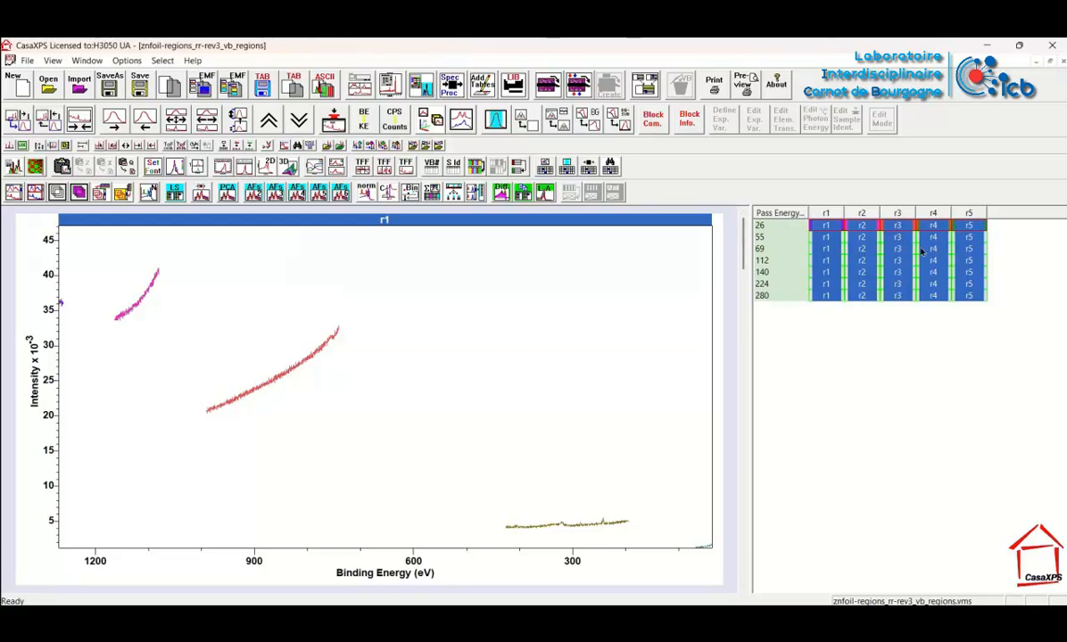
Re-bin the region spectra, overlay the re-binned r1 to r5 blocks row by row and check the rows
{"action": "left_click", "coordinate": [410, 192]}
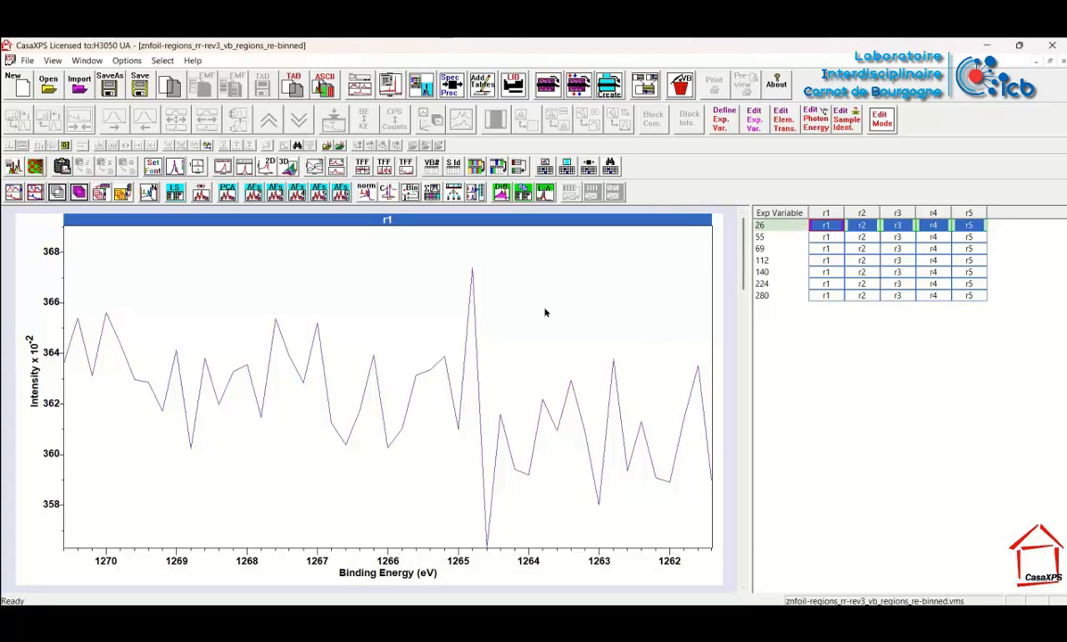
{"action": "left_click", "coordinate": [775, 212]}
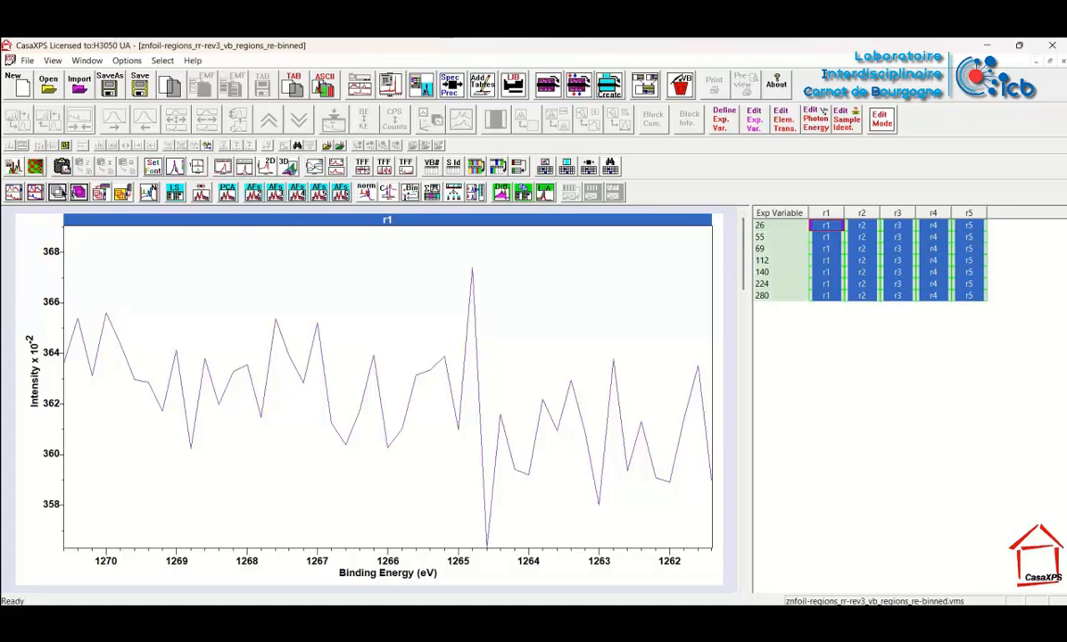
{"action": "left_click", "coordinate": [99, 192]}
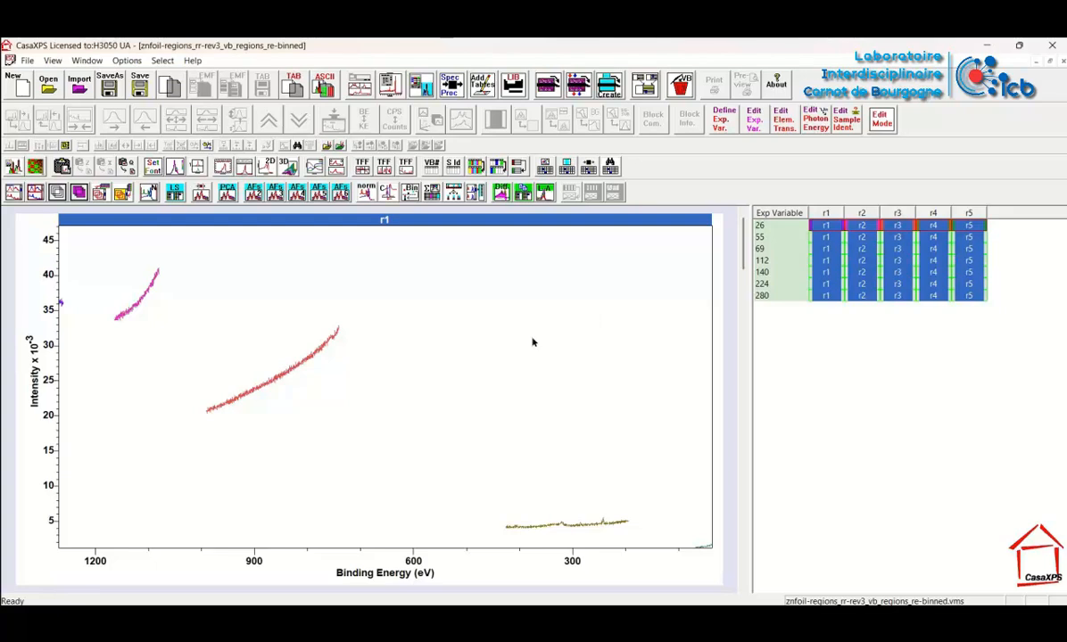
{"action": "left_click", "coordinate": [744, 380]}
{"action": "left_click", "coordinate": [744, 380]}
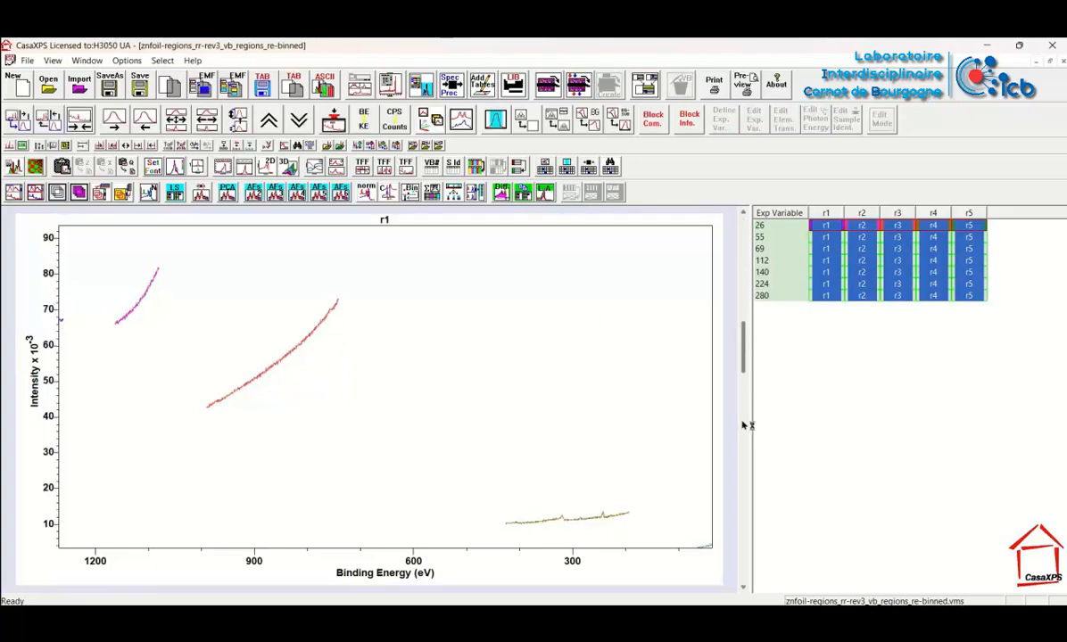
{"action": "left_click", "coordinate": [744, 426]}
{"action": "left_click", "coordinate": [744, 289]}
{"action": "left_click", "coordinate": [746, 267]}
{"action": "left_click", "coordinate": [746, 242]}
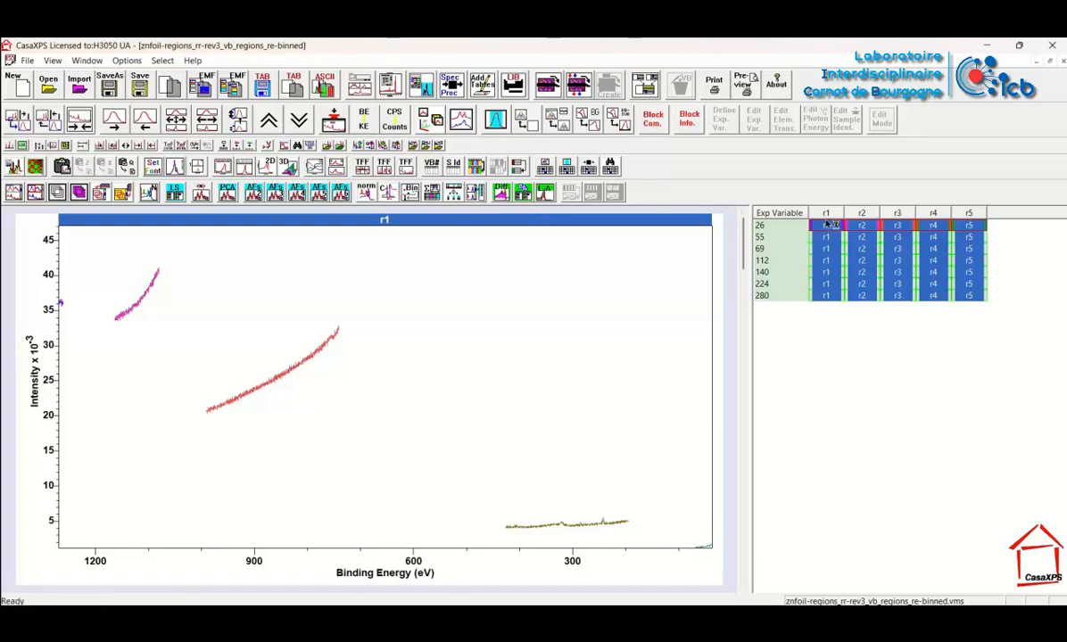
Merge the re-binned region blocks in the scrolled list and overlay the resulting Counts per Second spectra in one plot
{"action": "left_click", "coordinate": [473, 193]}
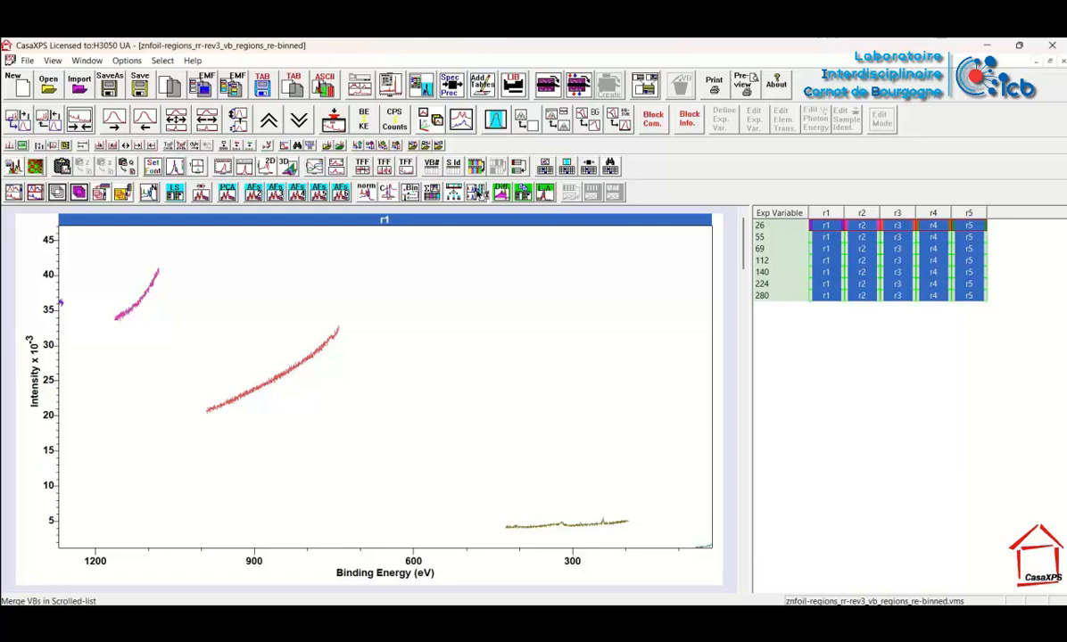
{"action": "left_click", "coordinate": [555, 367]}
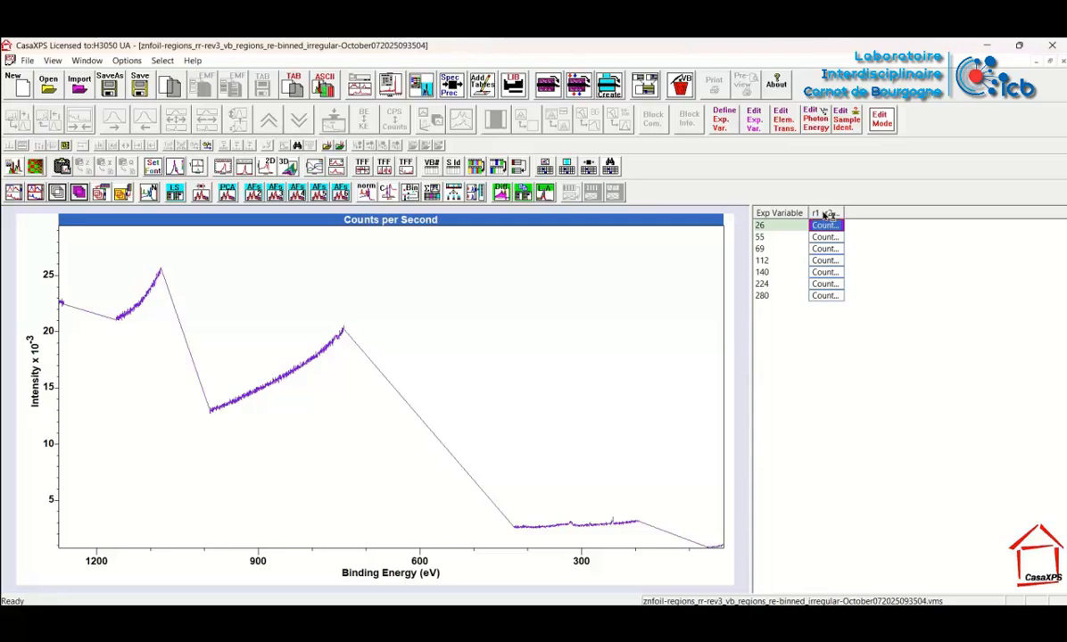
{"action": "left_click", "coordinate": [771, 212]}
{"action": "left_click", "coordinate": [59, 191]}
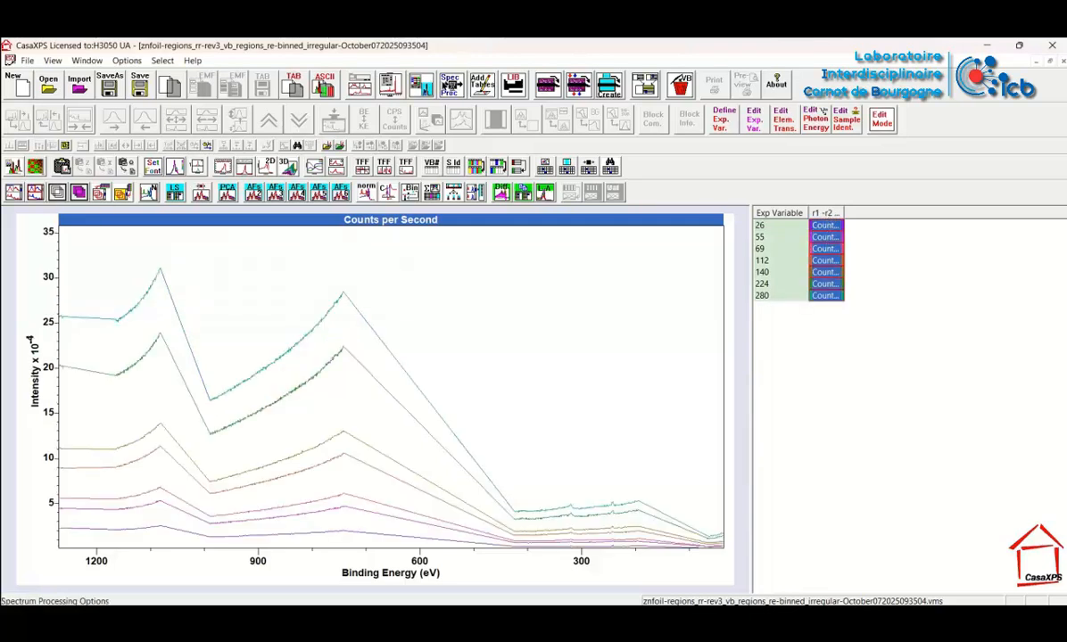
Create a transmission function file from the selected merged VAMAS blocks using the Spectrum Processing intensity calibration
{"action": "left_click", "coordinate": [420, 83]}
{"action": "left_click_drag", "start_coordinate": [441, 116], "coordinate": [725, 128]}
{"action": "left_click", "coordinate": [864, 161]}
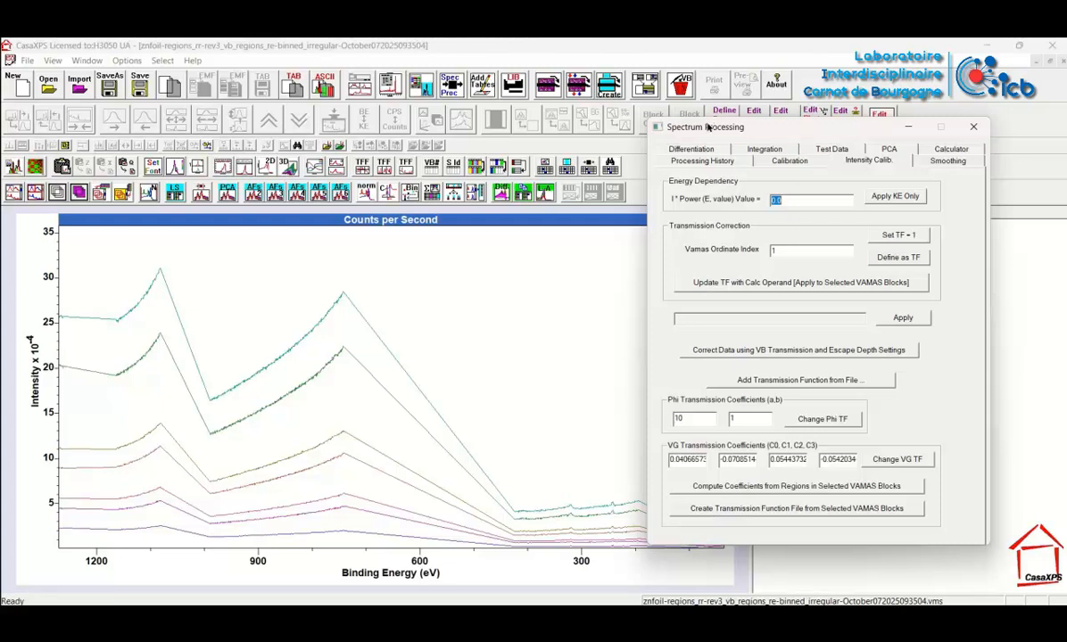
{"action": "mouse_move", "coordinate": [708, 127]}
{"action": "left_mouse_down"}
{"action": "mouse_move", "coordinate": [493, 145]}
{"action": "mouse_move", "coordinate": [705, 129]}
{"action": "left_mouse_up"}
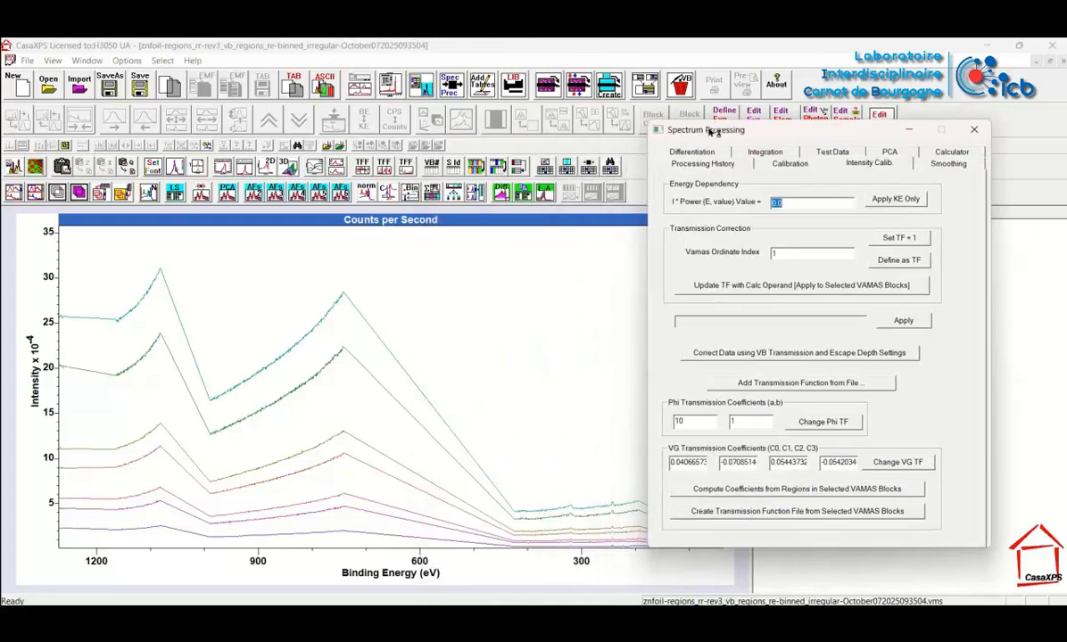
{"action": "left_click", "coordinate": [723, 512]}
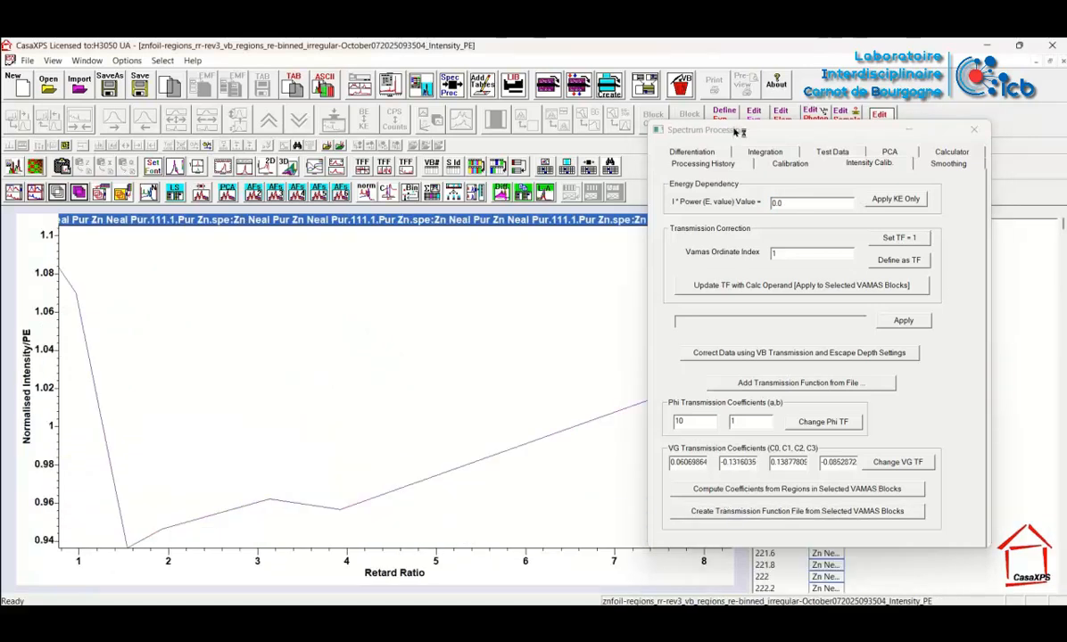
Widen the block list and display the smooth curve of normalised intensity per pass energy against retard ratio
{"action": "left_click_drag", "start_coordinate": [691, 127], "coordinate": [850, 289]}
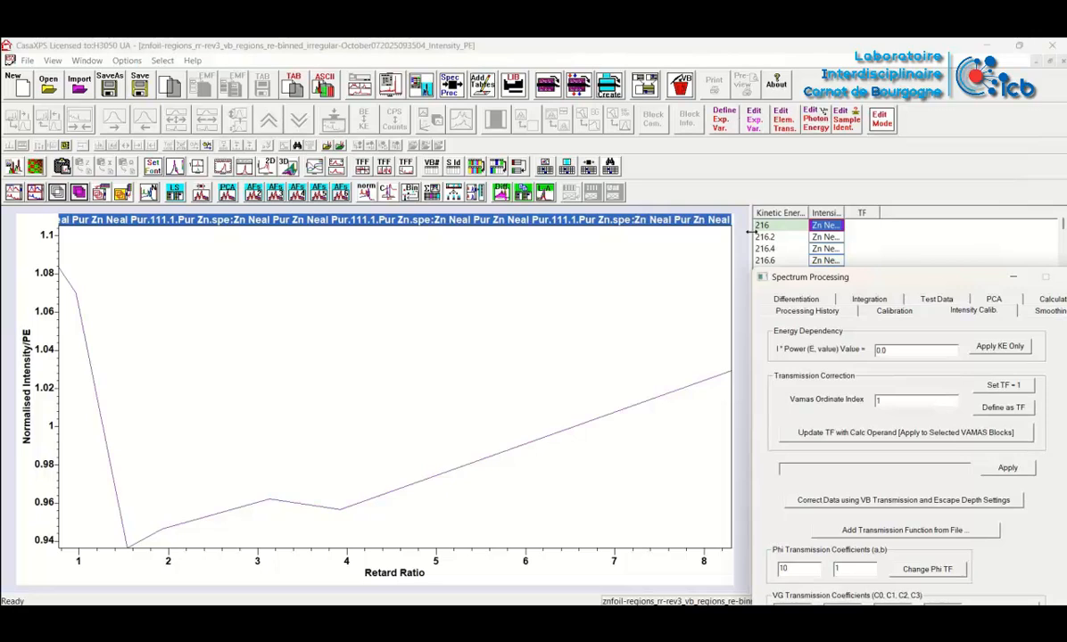
{"action": "left_click_drag", "start_coordinate": [742, 234], "coordinate": [593, 234]}
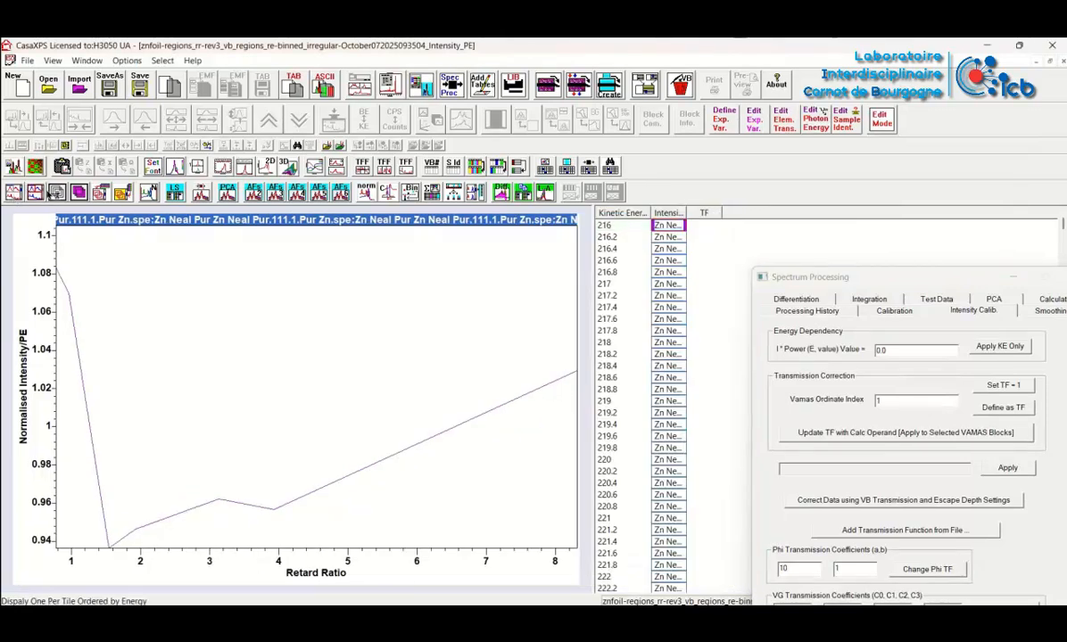
{"action": "left_click", "coordinate": [57, 192]}
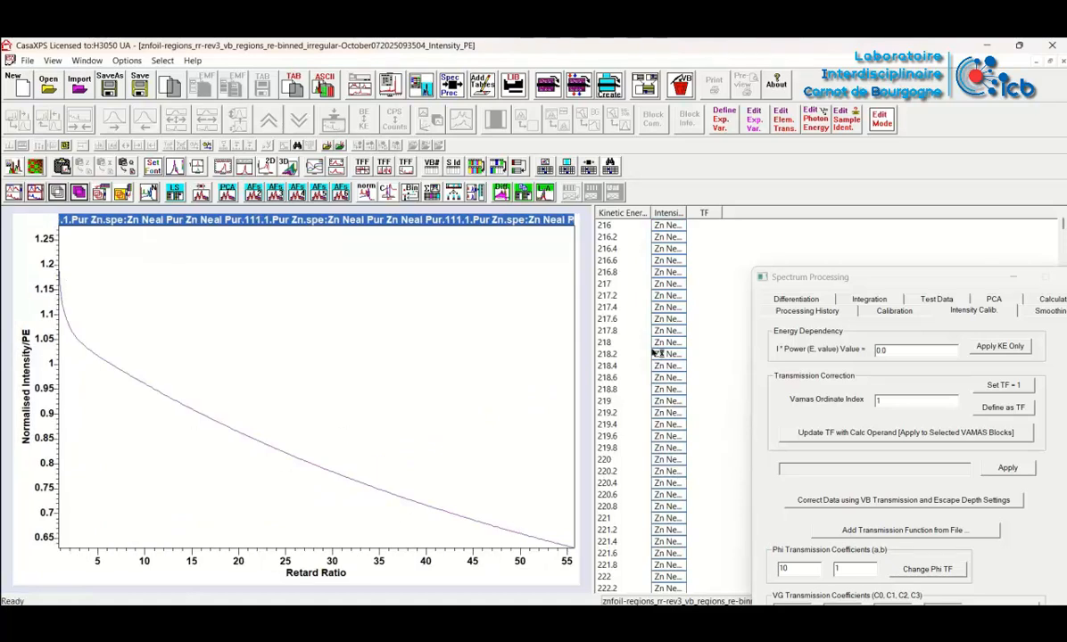
{"action": "left_click_drag", "start_coordinate": [794, 279], "coordinate": [788, 275]}
{"action": "left_click_drag", "start_coordinate": [725, 114], "coordinate": [727, 113]}
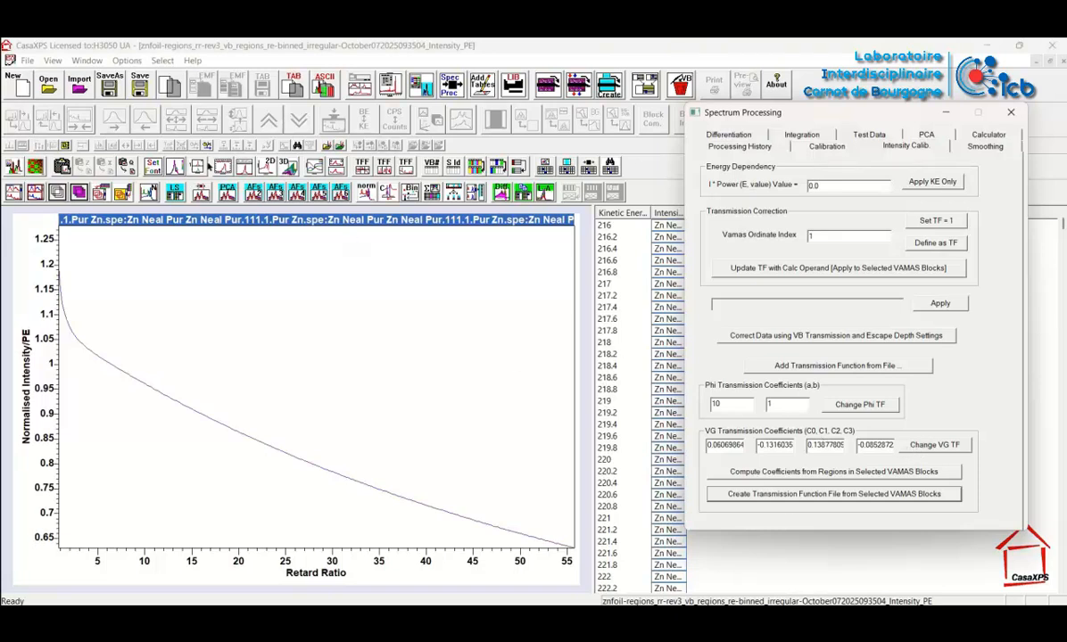
Return to znfoil-regions_rr-rev3.vms and select all the Su1s spectra in its block list
{"action": "left_click", "coordinate": [87, 61]}
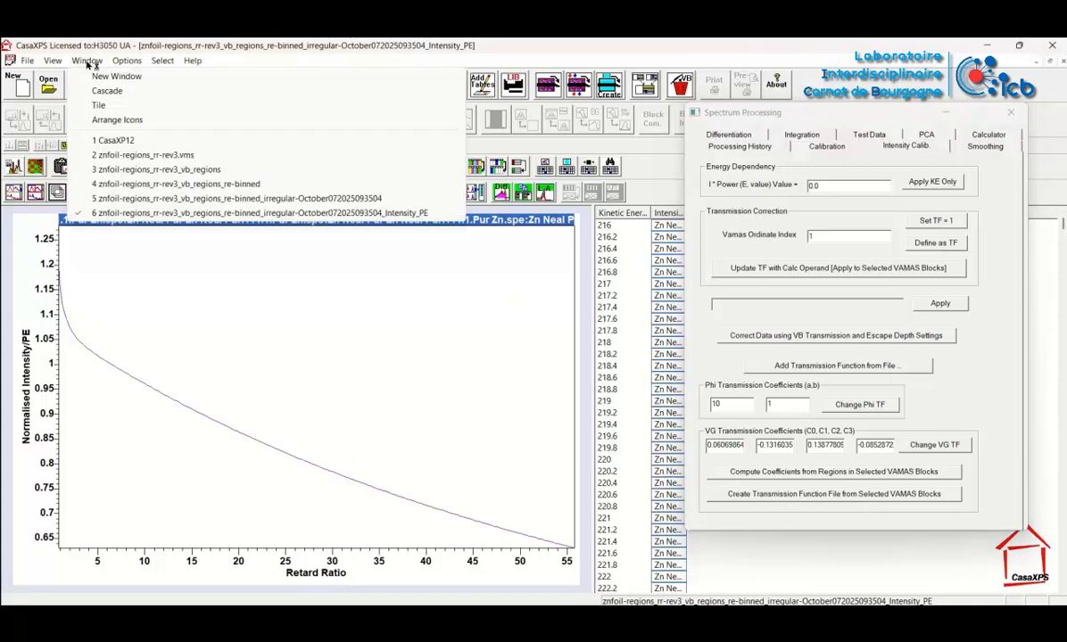
{"action": "left_click", "coordinate": [116, 155]}
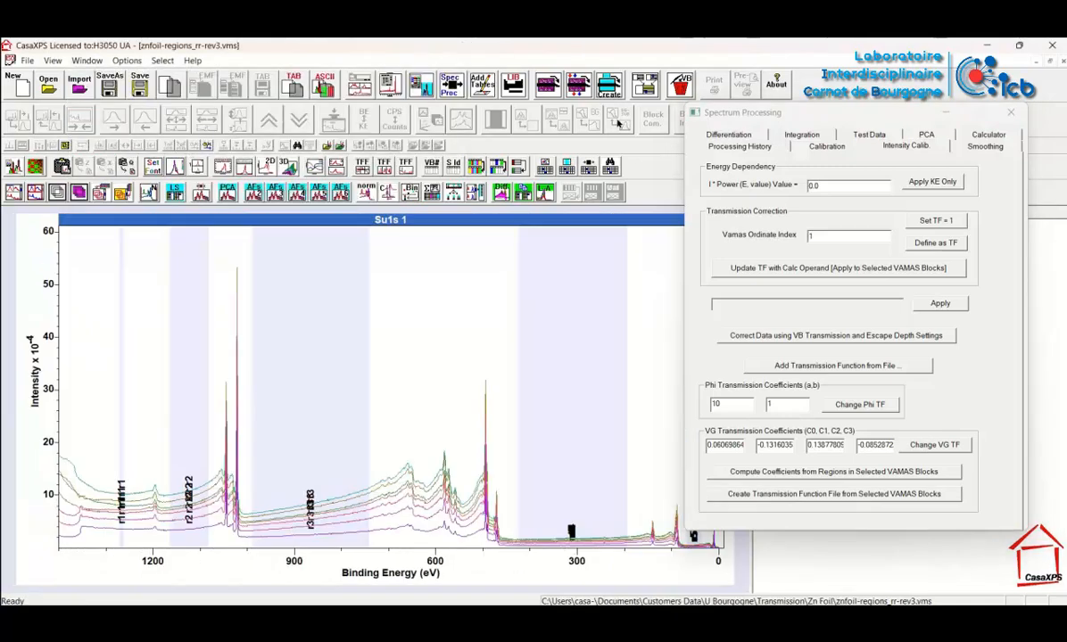
{"action": "left_click_drag", "start_coordinate": [779, 107], "coordinate": [857, 267]}
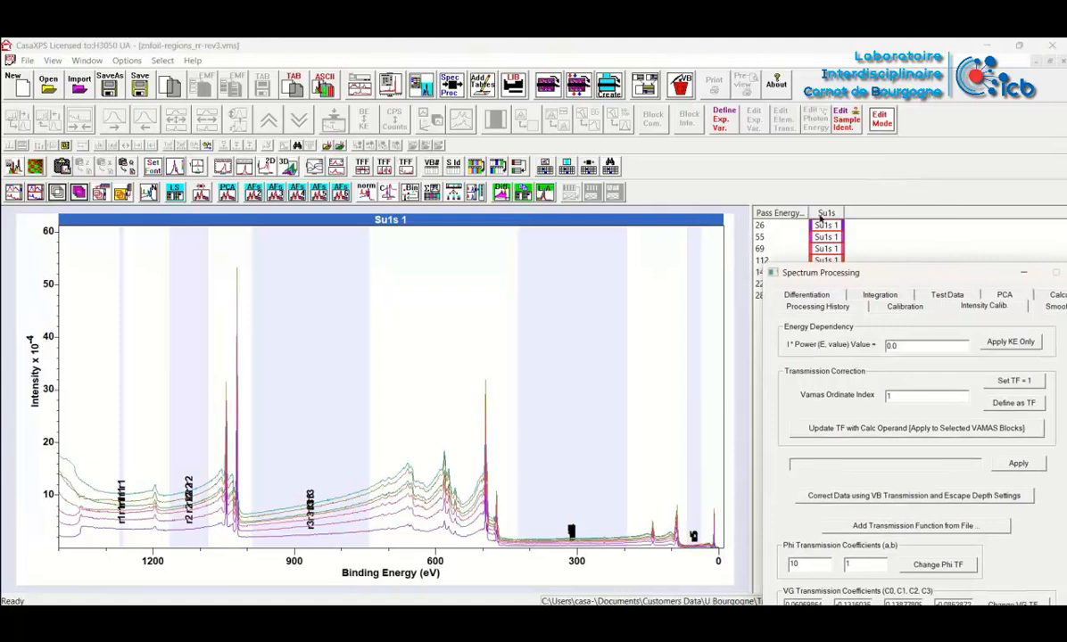
{"action": "left_click", "coordinate": [822, 215]}
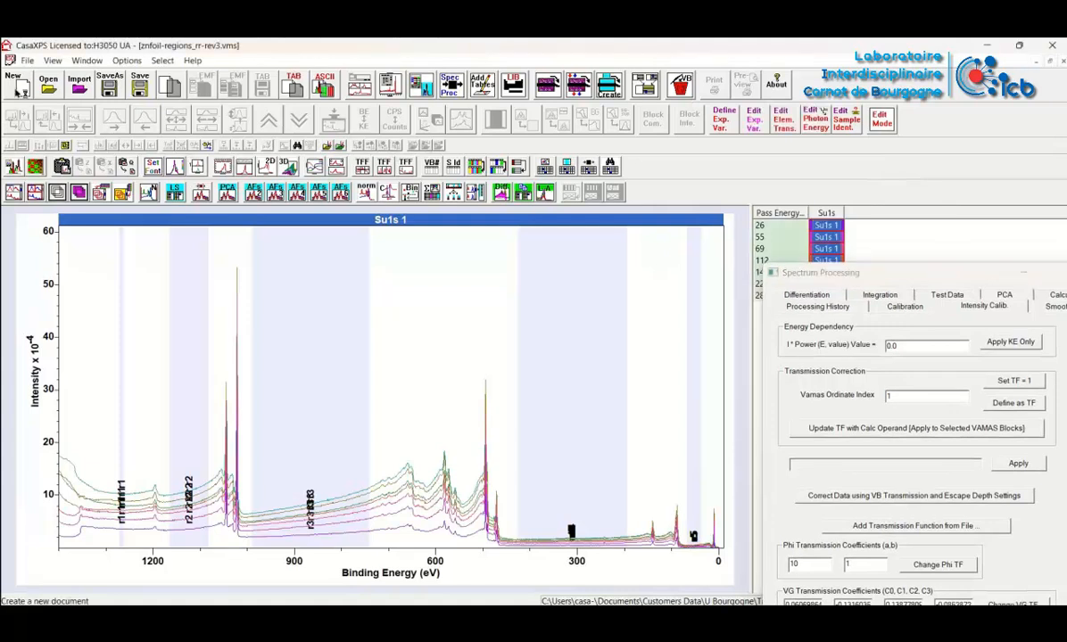
Create a new document and copy the selected Su1s VAMAS blocks into it with Processed Data Only
{"action": "left_click", "coordinate": [19, 86]}
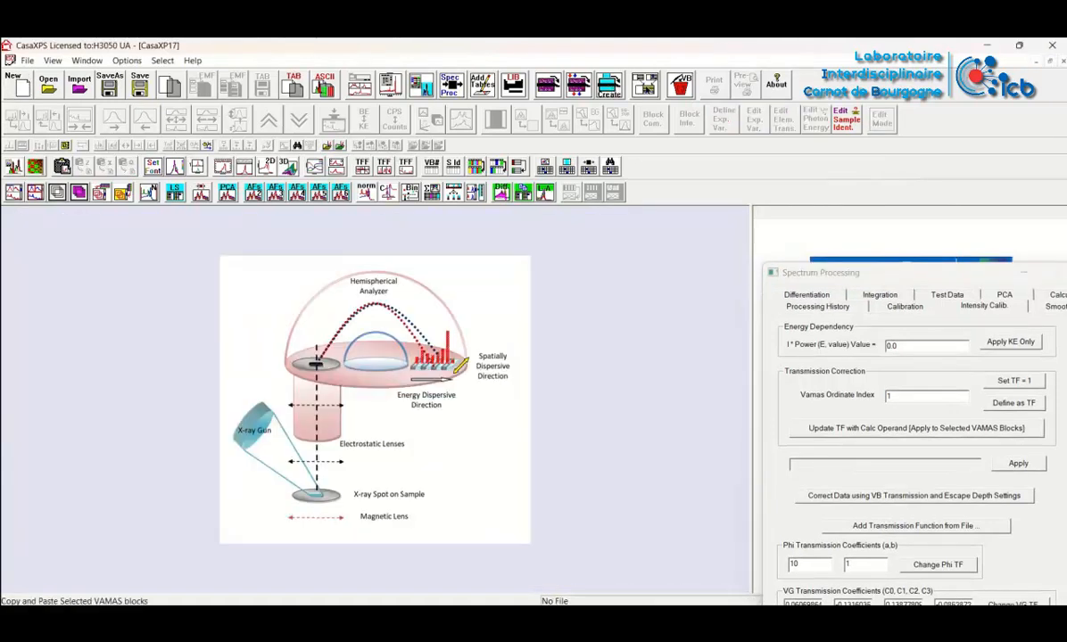
{"action": "left_click", "coordinate": [608, 84]}
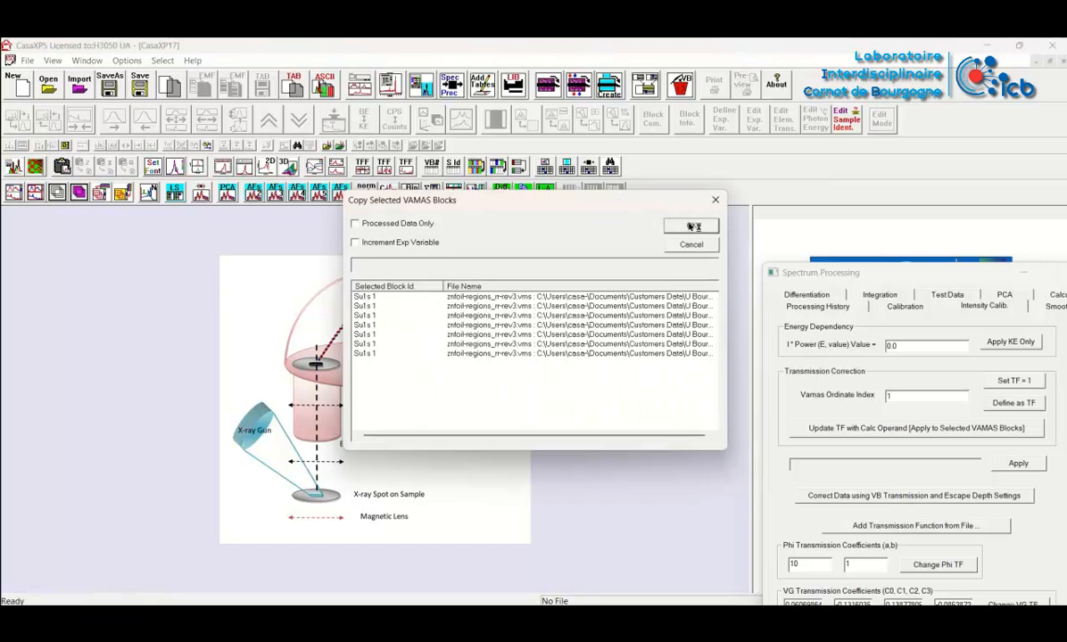
{"action": "left_click", "coordinate": [369, 224]}
{"action": "left_click", "coordinate": [689, 224]}
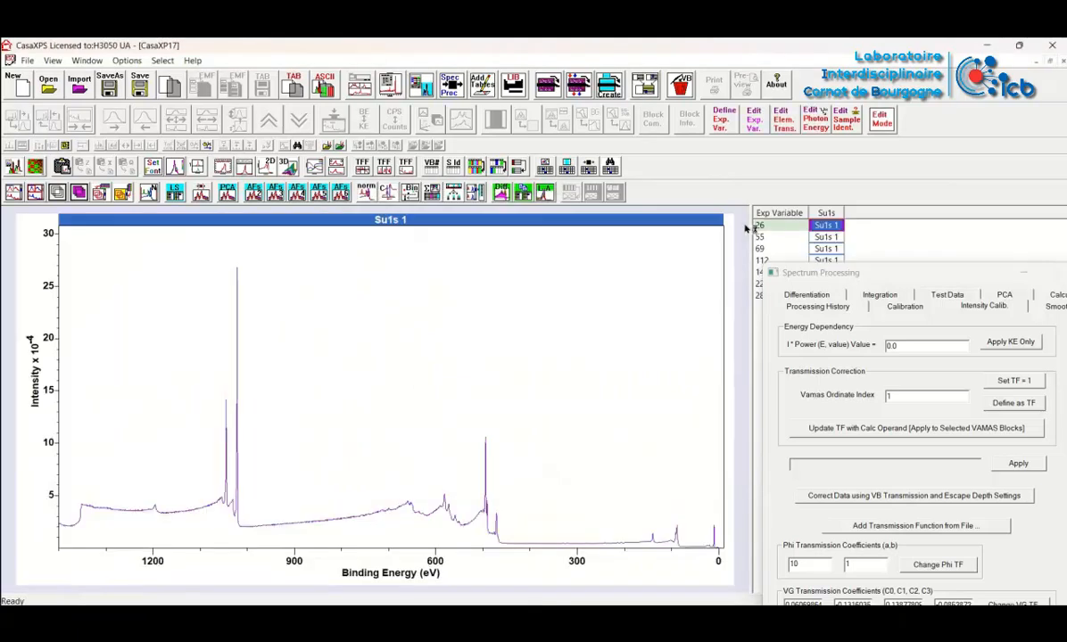
Widen the block list of the new file and overlay all seven copied Su1s spectra
{"action": "left_click_drag", "start_coordinate": [750, 239], "coordinate": [592, 234]}
{"action": "left_click", "coordinate": [673, 214]}
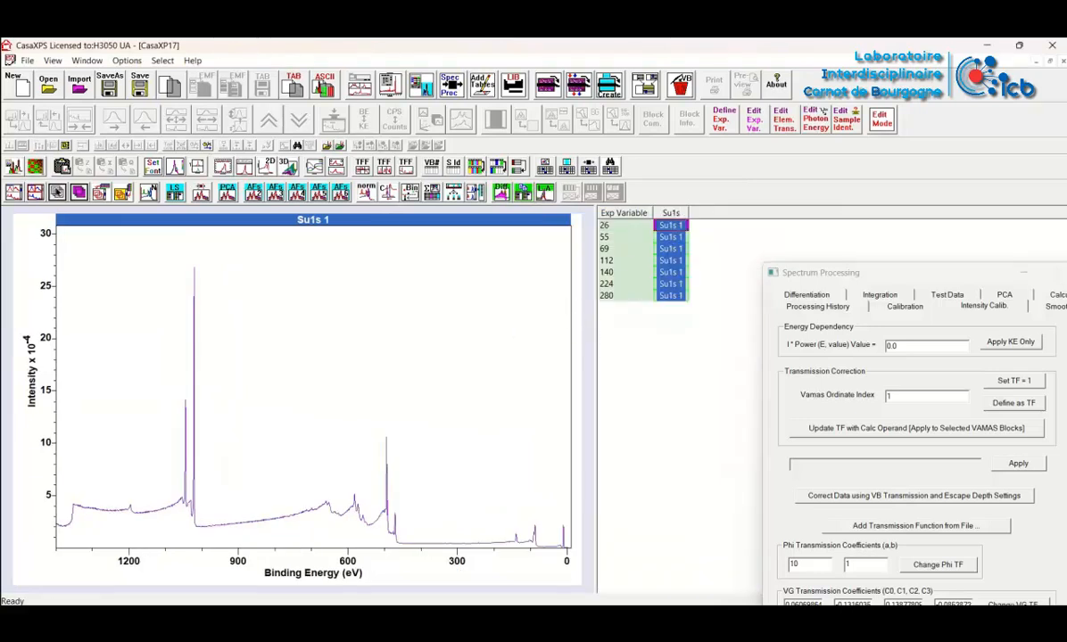
{"action": "left_click", "coordinate": [56, 192]}
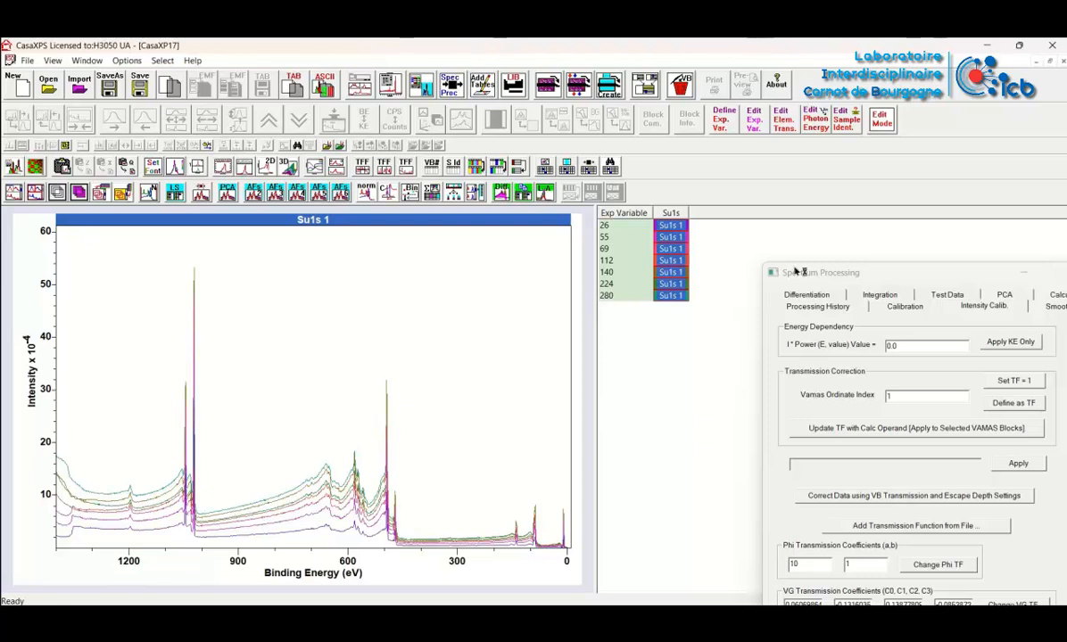
Update the transmission function of the selected Su1s blocks from the VG coefficients and apply the intensity calibration with power 0.0 and ordinate index 1
{"action": "left_click_drag", "start_coordinate": [793, 272], "coordinate": [773, 162]}
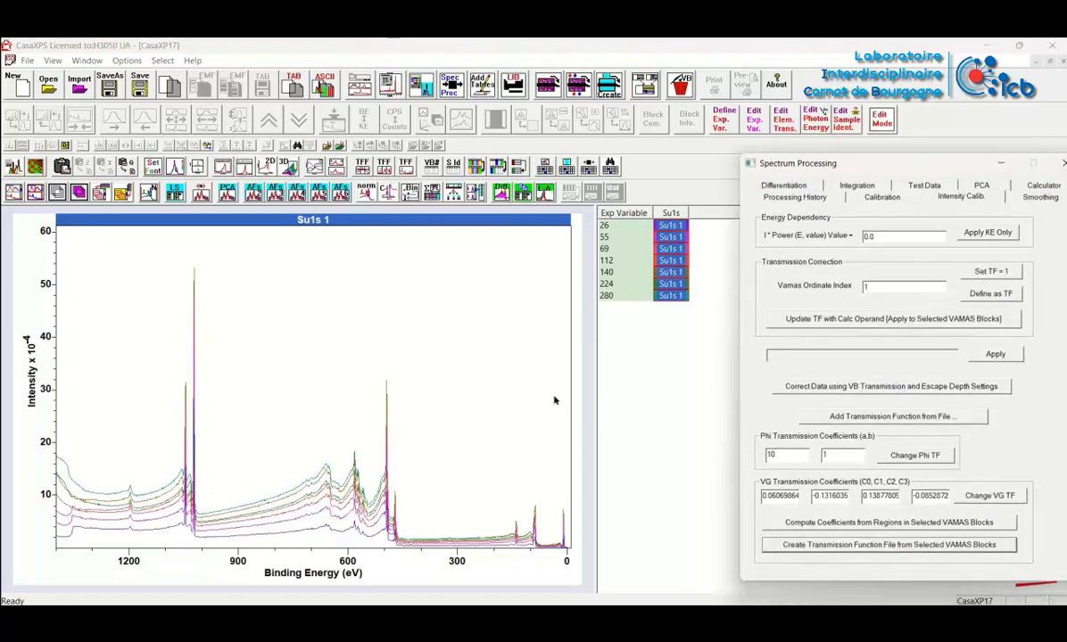
{"action": "left_click", "coordinate": [969, 495]}
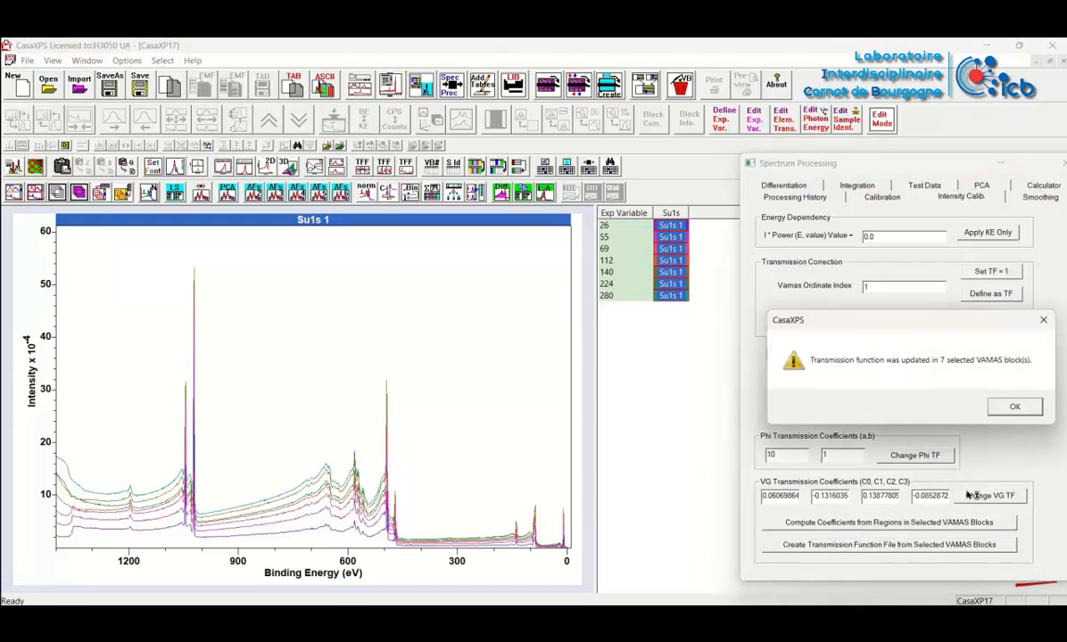
{"action": "left_click", "coordinate": [1011, 405]}
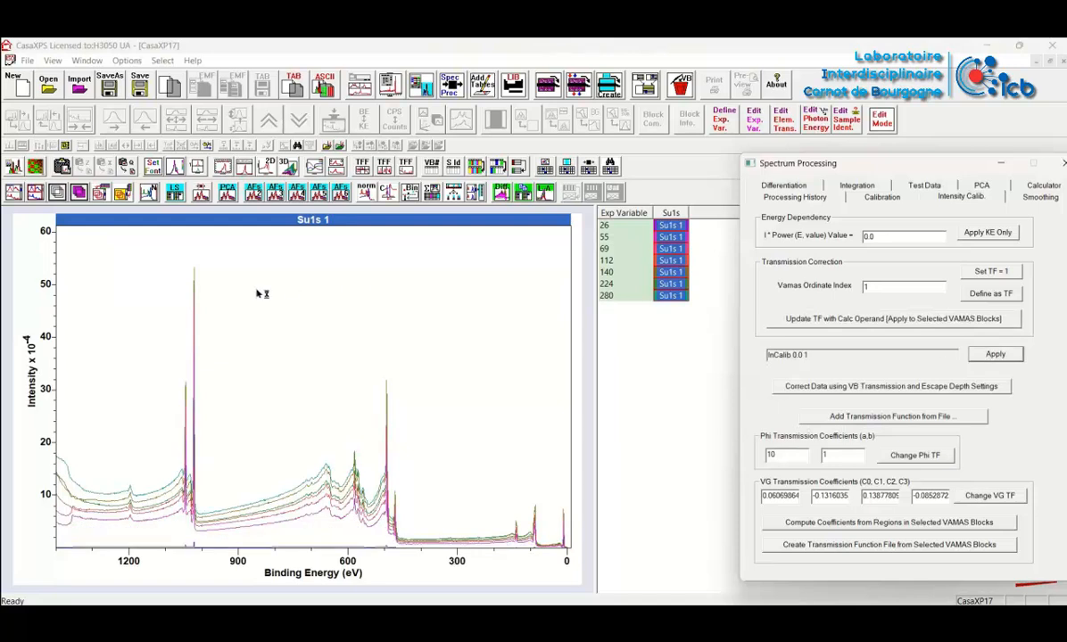
Propagate the intensity calibration processing to all selected Su1s blocks and display the corrected spectra in CPS
{"action": "left_click", "coordinate": [381, 204]}
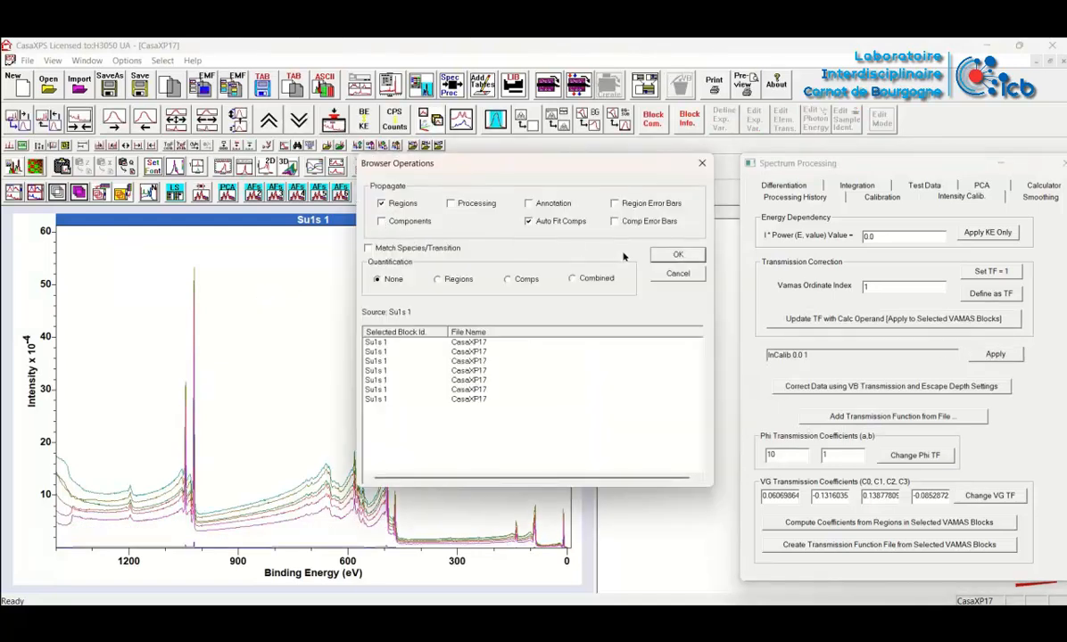
{"action": "left_click", "coordinate": [451, 203]}
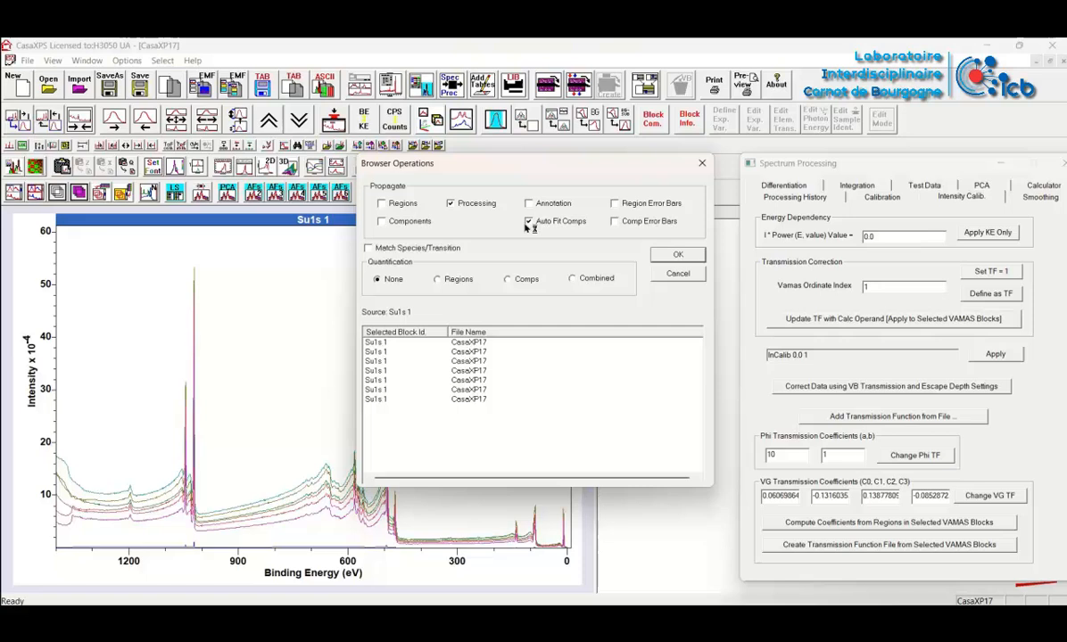
{"action": "left_click", "coordinate": [675, 255]}
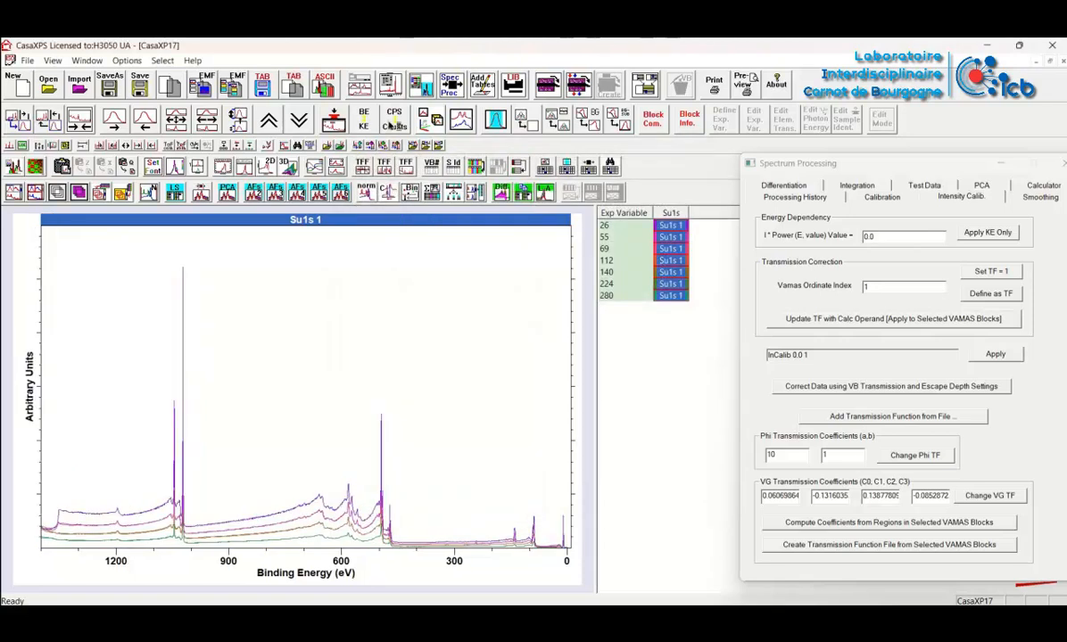
{"action": "left_click", "coordinate": [393, 124]}
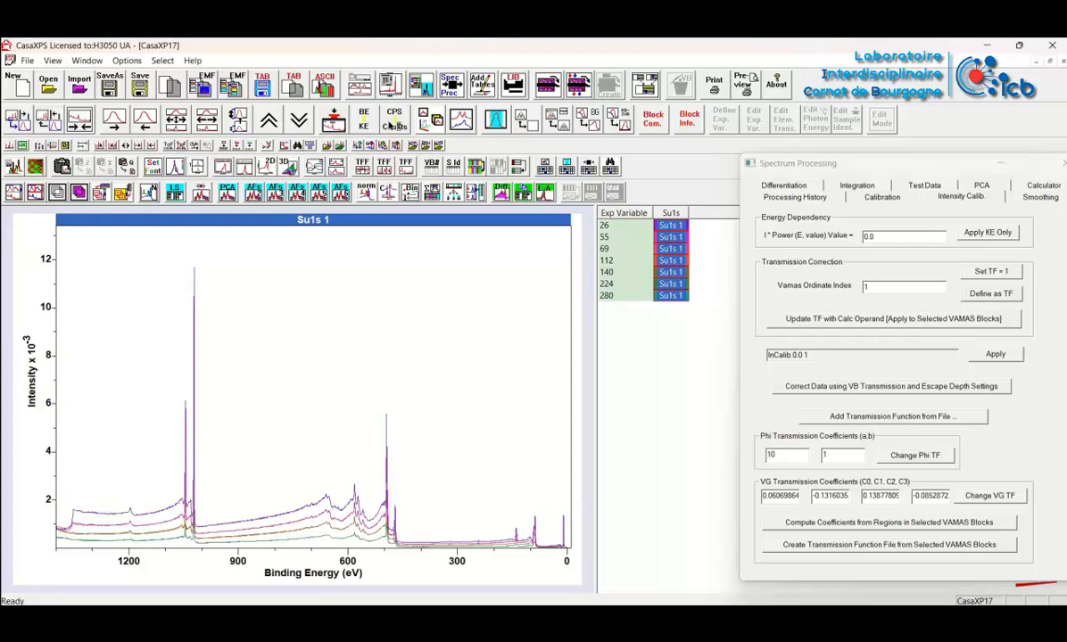
{"action": "left_click", "coordinate": [393, 124]}
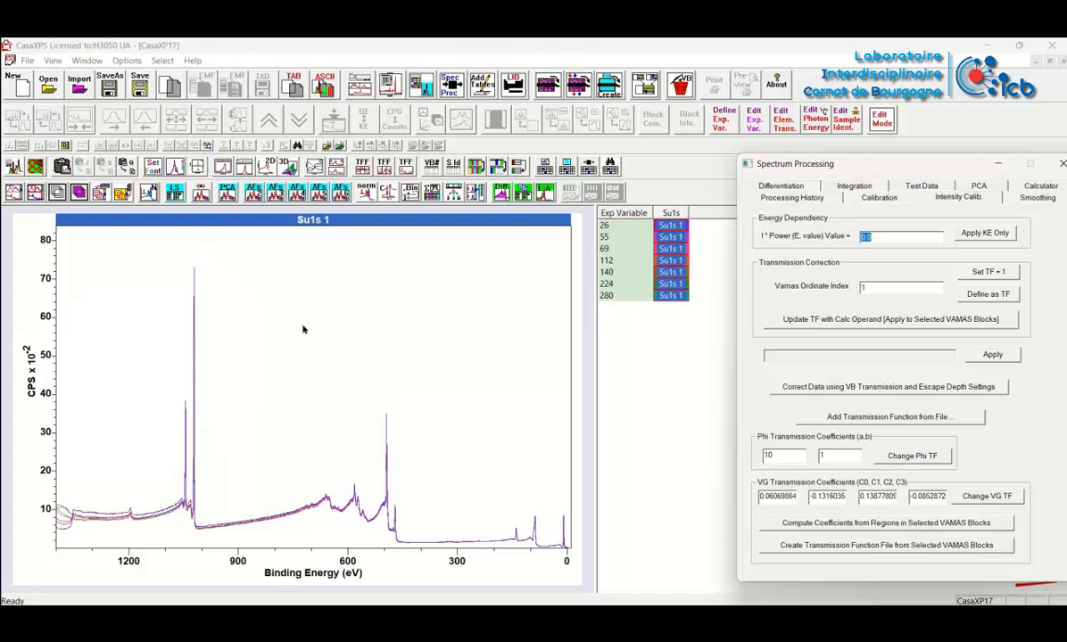
Return to znfoil-regions_rr-rev3.vms, minimise the spectrum processing dialog and select all Su1s spectra in the block list
{"action": "left_click", "coordinate": [78, 60]}
{"action": "left_click", "coordinate": [143, 154]}
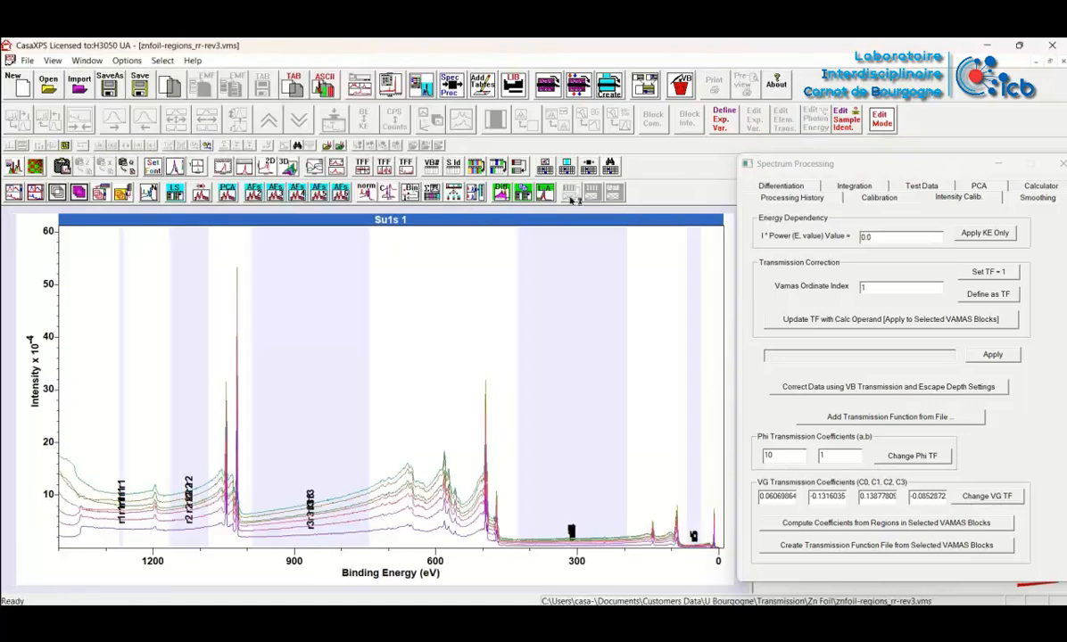
{"action": "left_click", "coordinate": [1000, 165]}
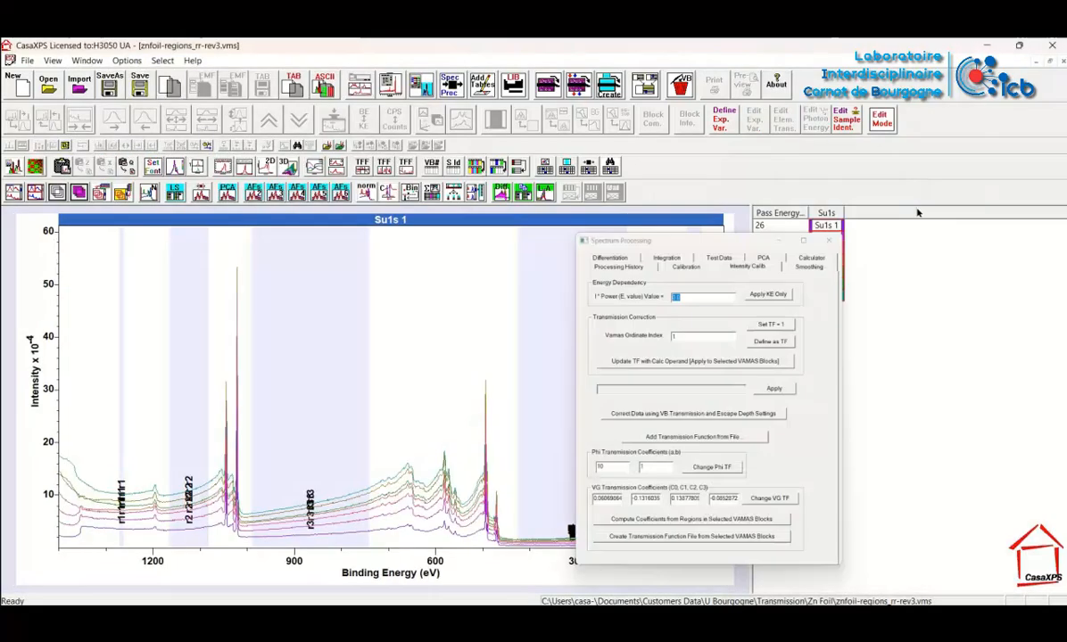
{"action": "left_click", "coordinate": [825, 214]}
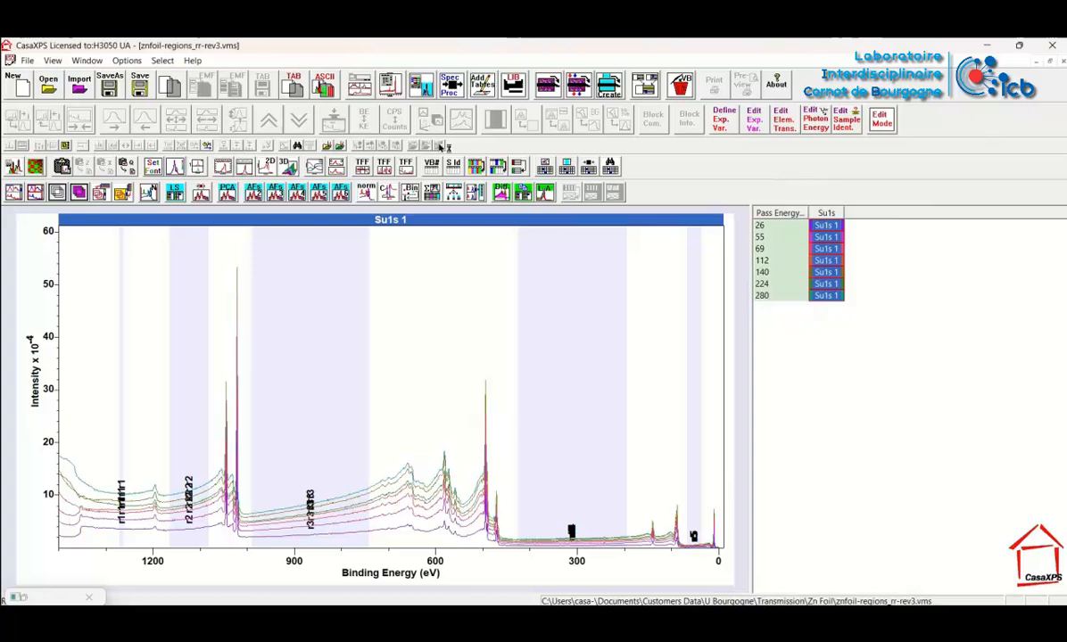
Create another new document and copy the selected Su1s blocks into it as processed data only
{"action": "left_click", "coordinate": [20, 85]}
{"action": "left_click", "coordinate": [607, 82]}
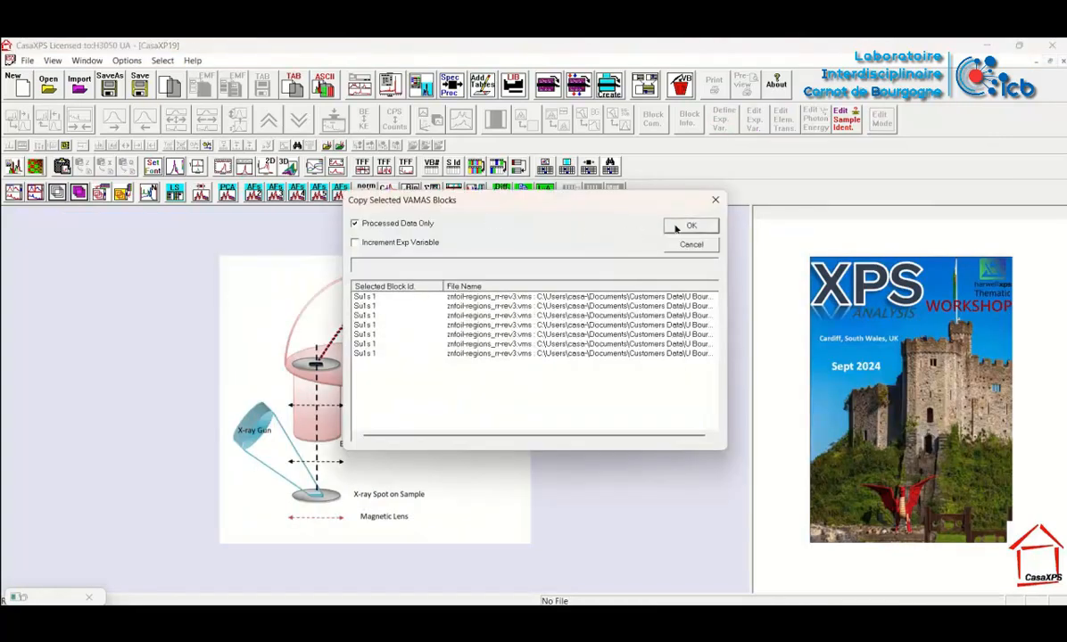
{"action": "left_click", "coordinate": [687, 225]}
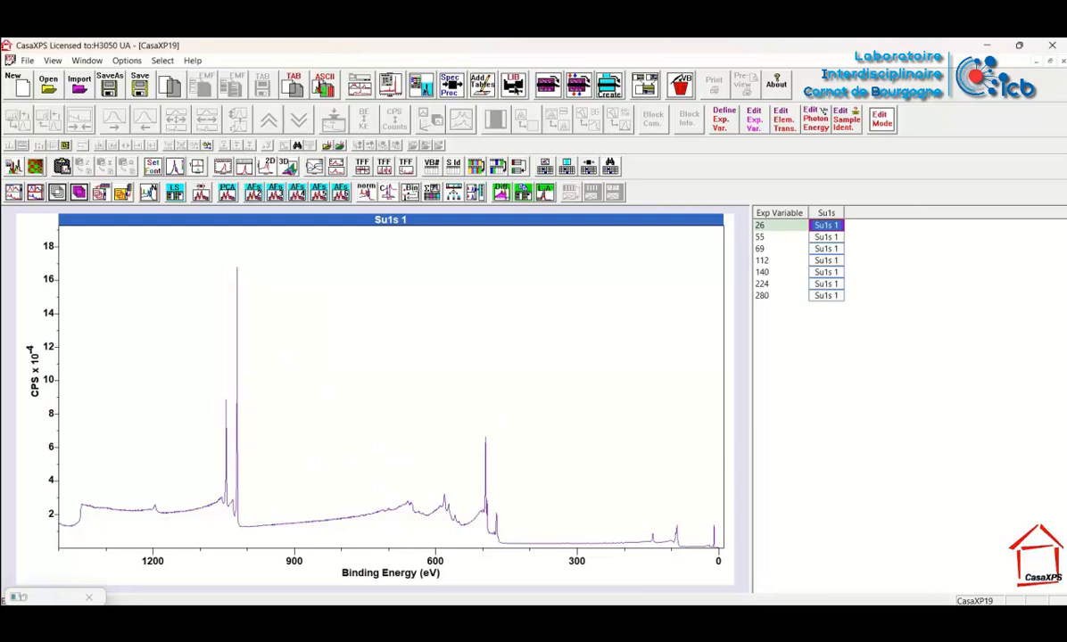
Open the element library and the quantification parameters and arrange both clear of the pass energy 26 spectrum
{"action": "left_click", "coordinate": [482, 84]}
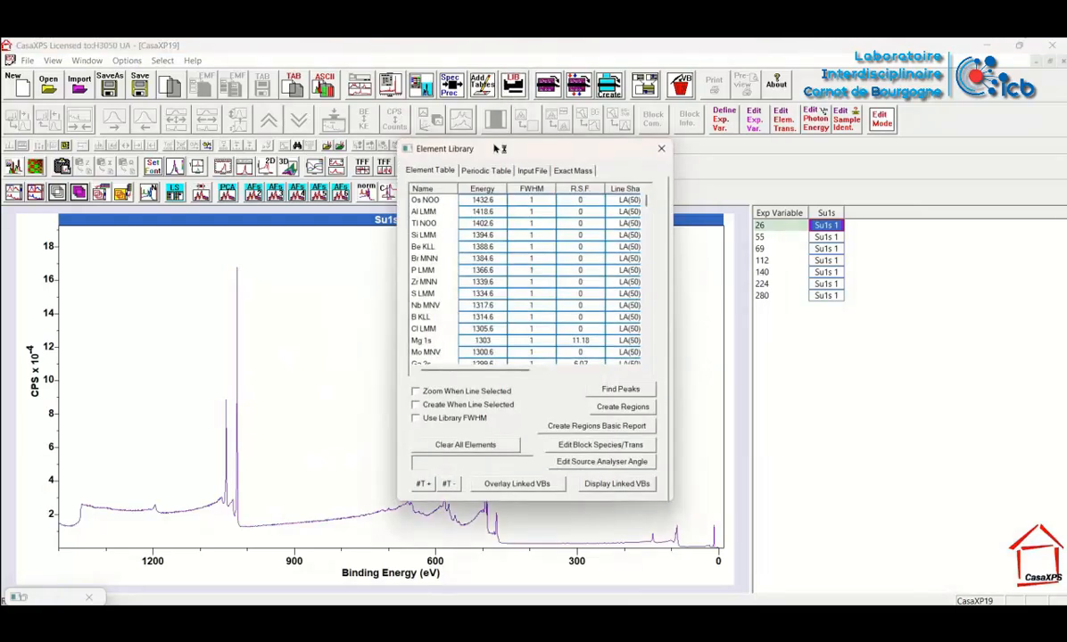
{"action": "left_click_drag", "start_coordinate": [497, 149], "coordinate": [773, 272]}
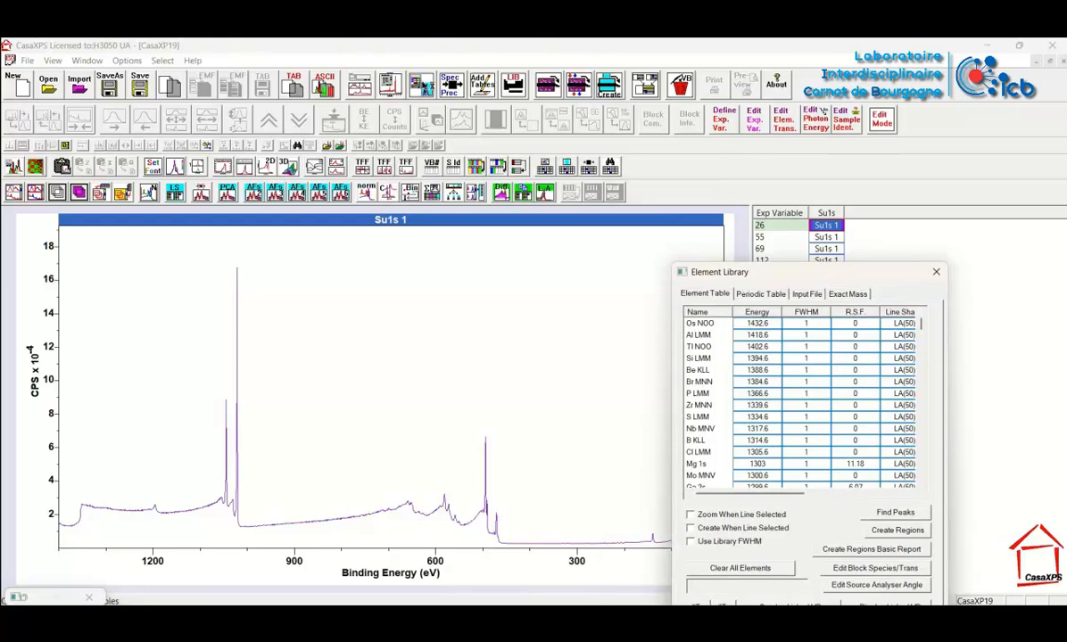
{"action": "left_click", "coordinate": [390, 85]}
{"action": "left_click_drag", "start_coordinate": [433, 131], "coordinate": [914, 275]}
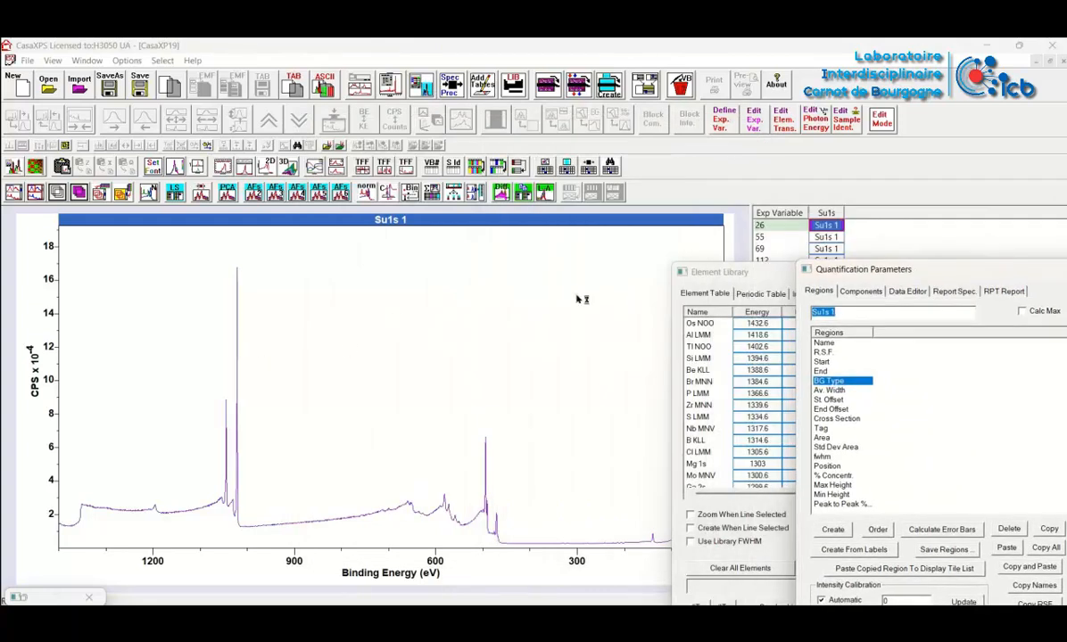
Enable zooming and region creation on line selection, and create a Zn 2p3/2 region at the strongest peak
{"action": "left_click", "coordinate": [238, 346]}
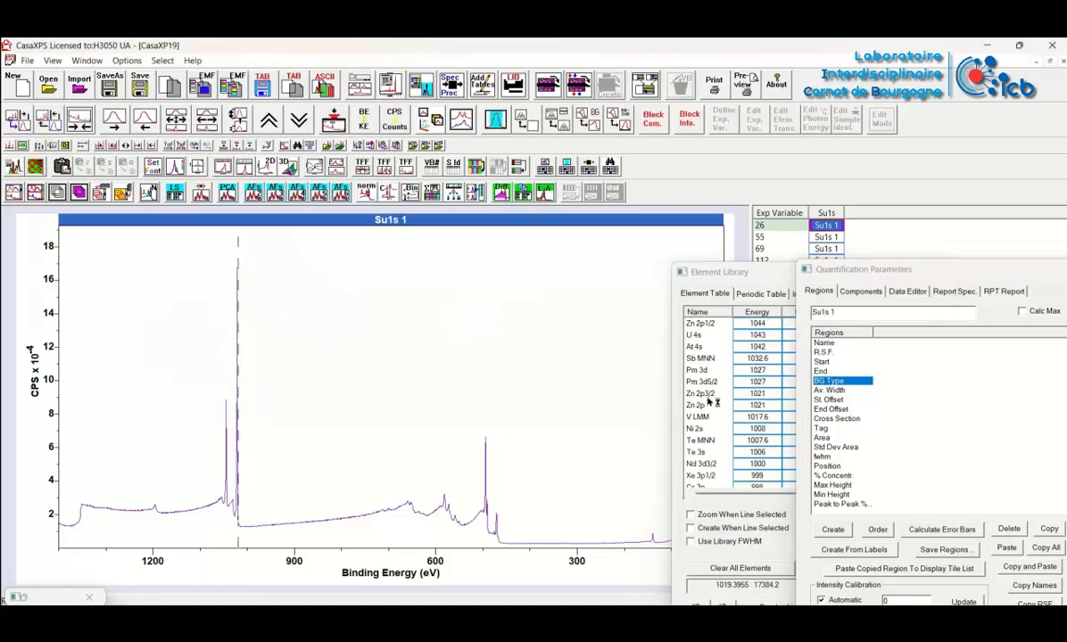
{"action": "left_click_drag", "start_coordinate": [715, 270], "coordinate": [652, 221]}
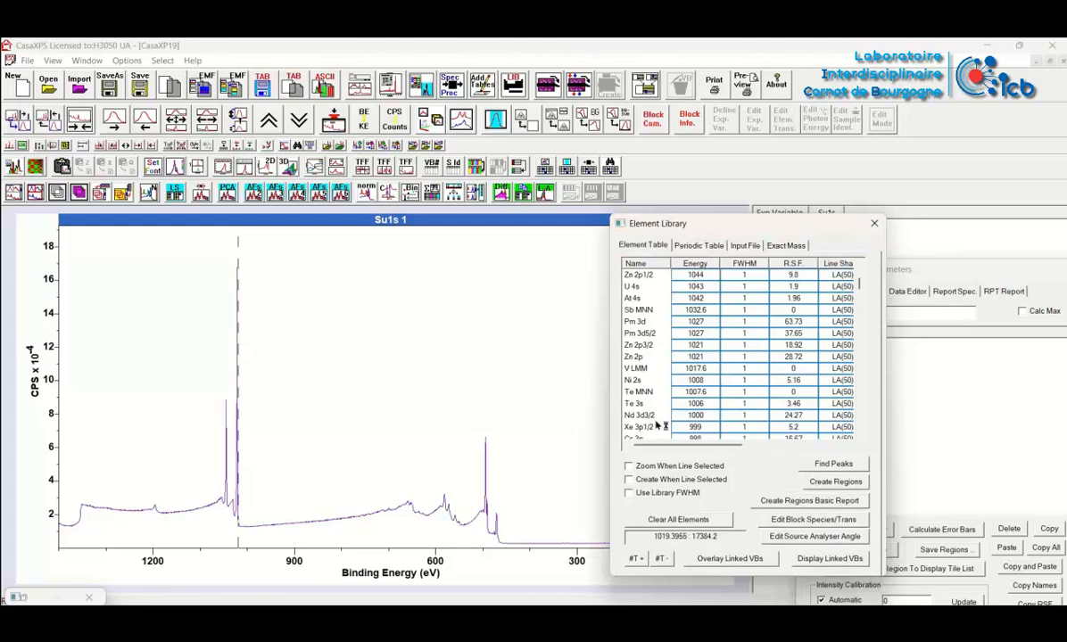
{"action": "left_click", "coordinate": [644, 466]}
{"action": "left_click", "coordinate": [644, 479]}
{"action": "left_click", "coordinate": [644, 350]}
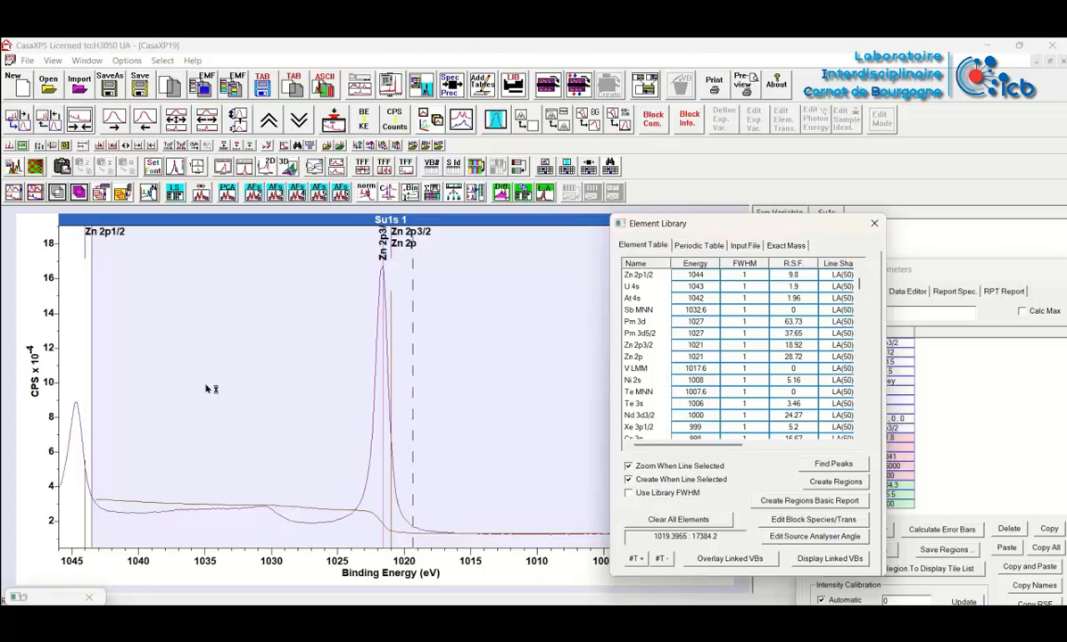
Narrow the Zn 2p3/2 region to run from about 1027.2 to 1015.3 eV
{"action": "left_click_drag", "start_coordinate": [93, 385], "coordinate": [301, 387]}
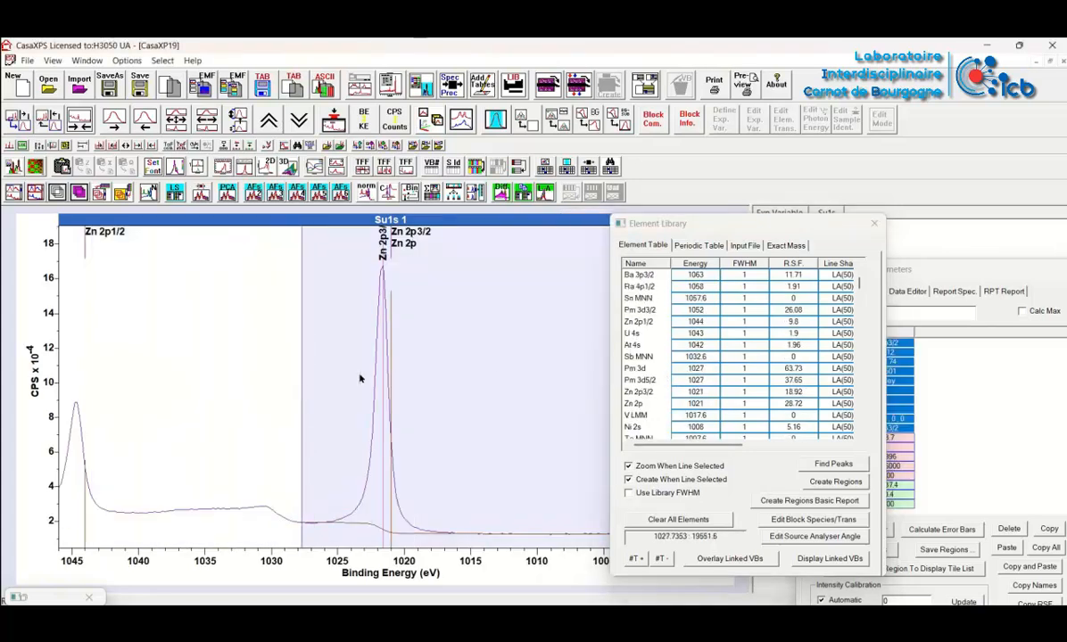
{"action": "left_click_drag", "start_coordinate": [663, 225], "coordinate": [789, 260]}
{"action": "left_click_drag", "start_coordinate": [485, 310], "coordinate": [467, 314]}
{"action": "mouse_move", "coordinate": [294, 366]}
{"action": "left_mouse_down"}
{"action": "mouse_move", "coordinate": [317, 364]}
{"action": "mouse_move", "coordinate": [311, 353]}
{"action": "left_mouse_up"}
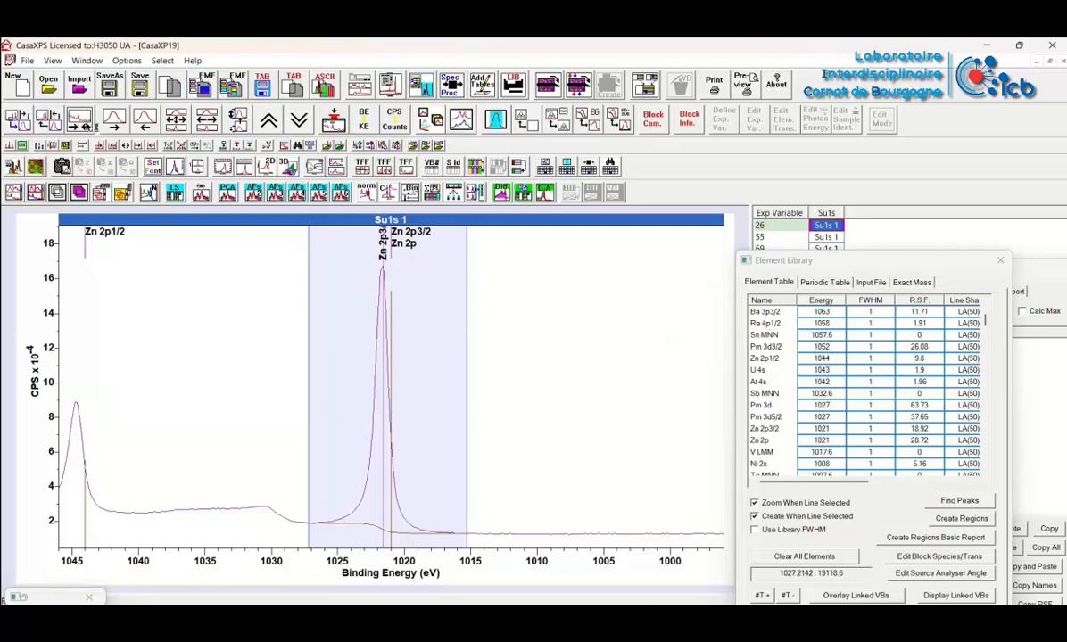
Restore the full energy range and create a Zn 3p region at the peak near 88 eV
{"action": "left_click", "coordinate": [79, 119]}
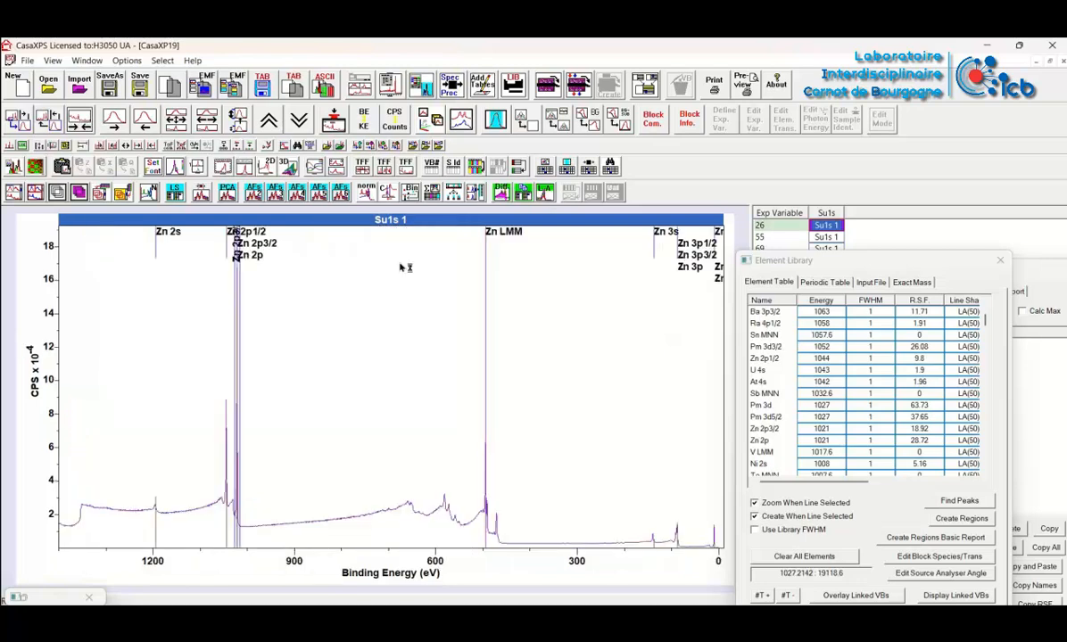
{"action": "left_click", "coordinate": [677, 539]}
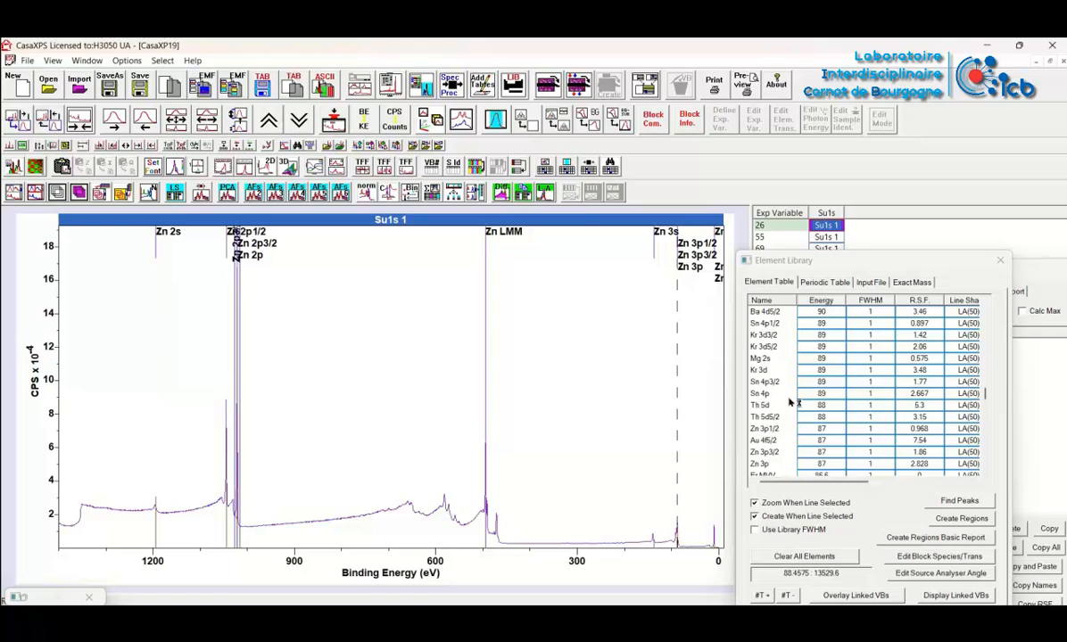
{"action": "left_click", "coordinate": [760, 465]}
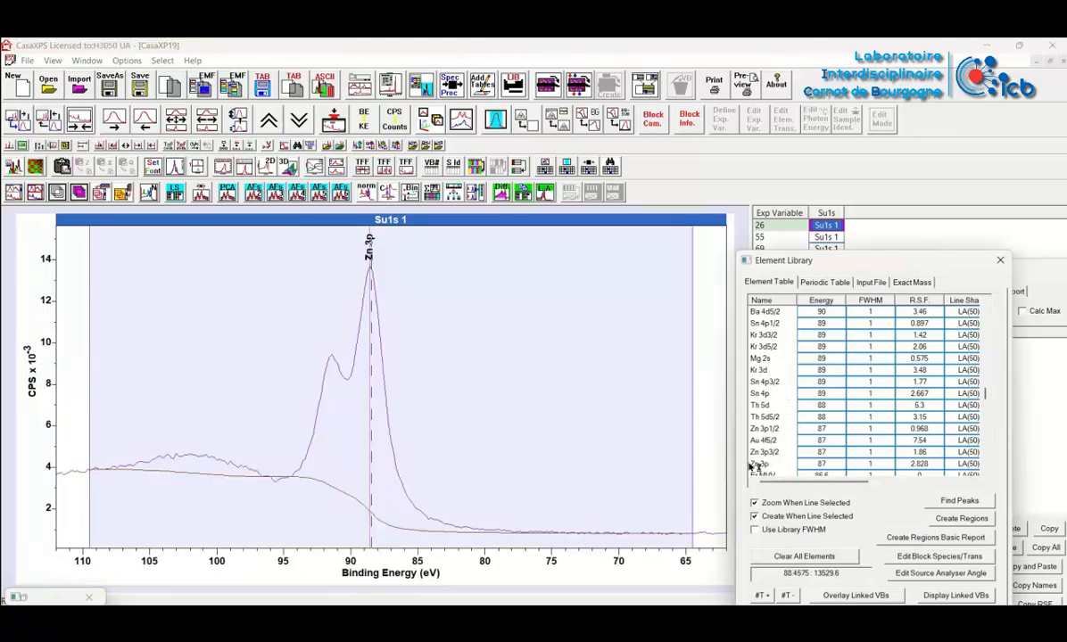
Narrow the Zn 3p region to run from about 95.9 to 76.9 eV and close the element library
{"action": "left_click_drag", "start_coordinate": [98, 437], "coordinate": [272, 435]}
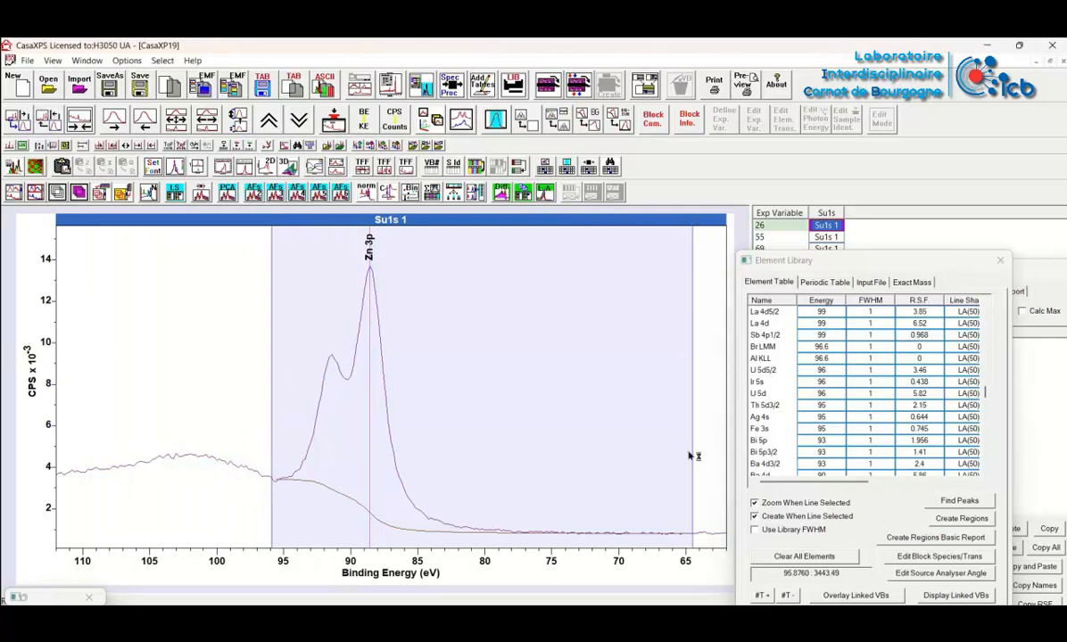
{"action": "left_click_drag", "start_coordinate": [689, 424], "coordinate": [526, 457]}
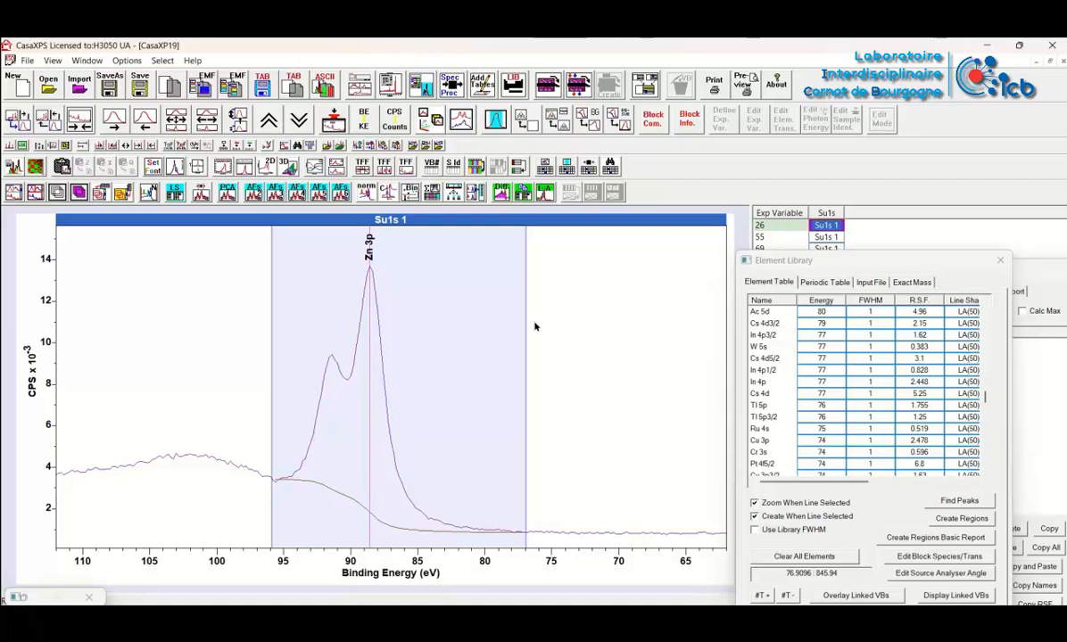
{"action": "left_click", "coordinate": [1000, 262]}
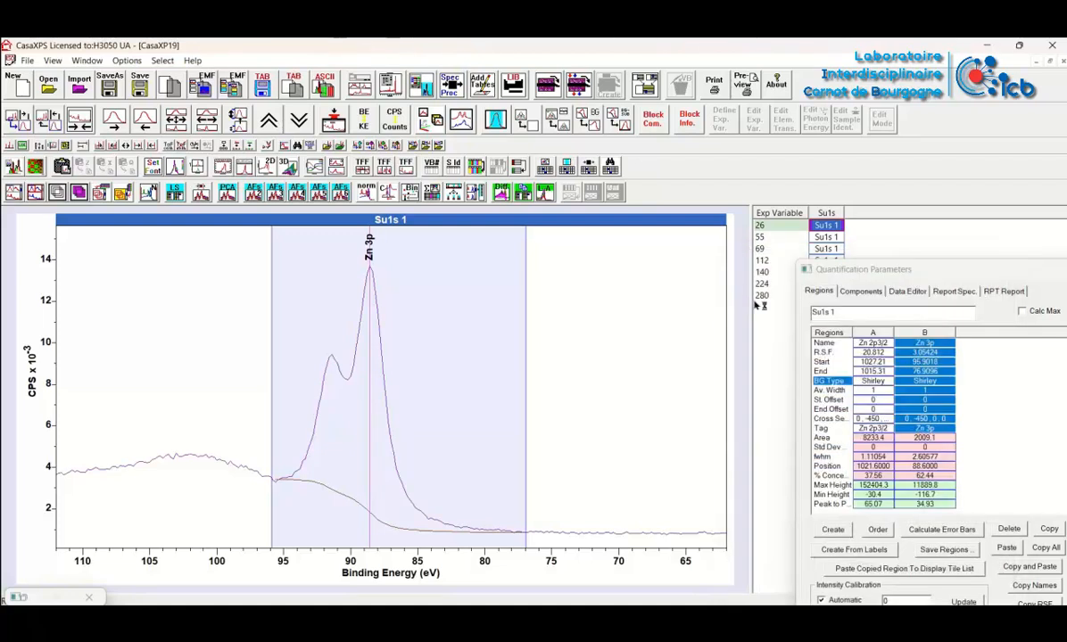
Examine the R.S.F. values and the escape depth setting for the Zn 2p3/2 and Zn 3p regions
{"action": "left_click_drag", "start_coordinate": [860, 277], "coordinate": [849, 181]}
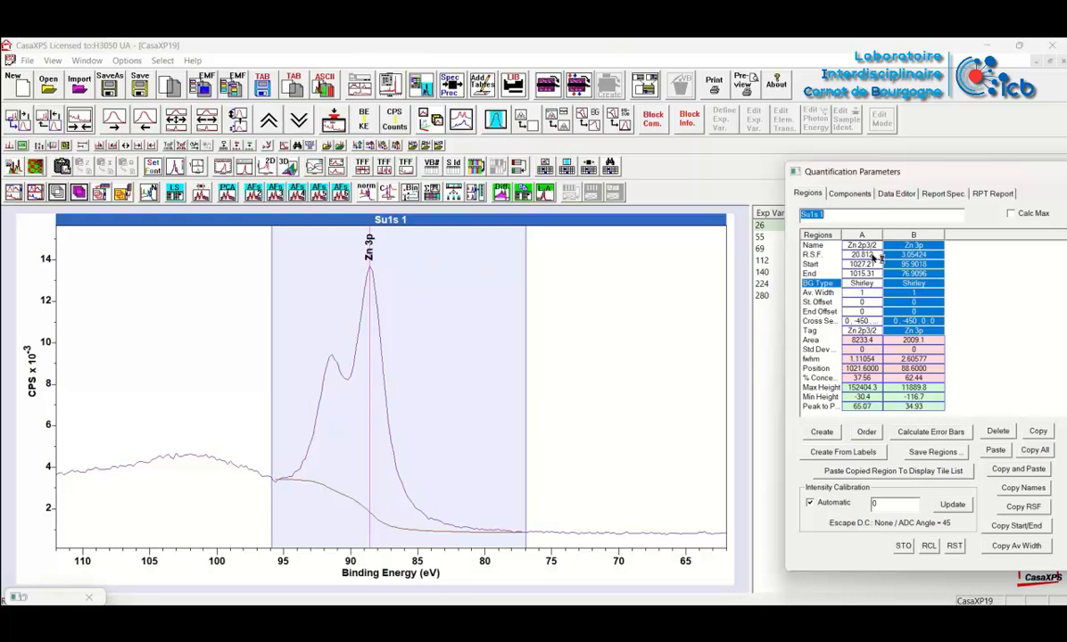
{"action": "left_click", "coordinate": [911, 255]}
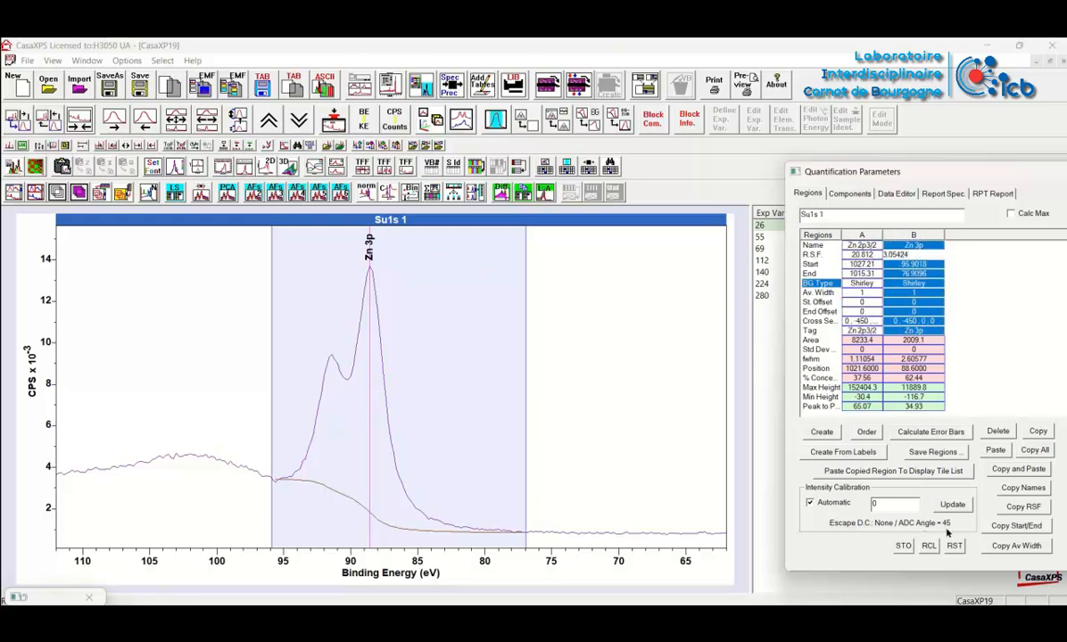
{"action": "left_click_drag", "start_coordinate": [821, 171], "coordinate": [844, 270]}
Select all Su1s blocks, apply the TPP2M escape depth correction to them and check the setting in the quantification parameters
{"action": "left_click", "coordinate": [826, 215]}
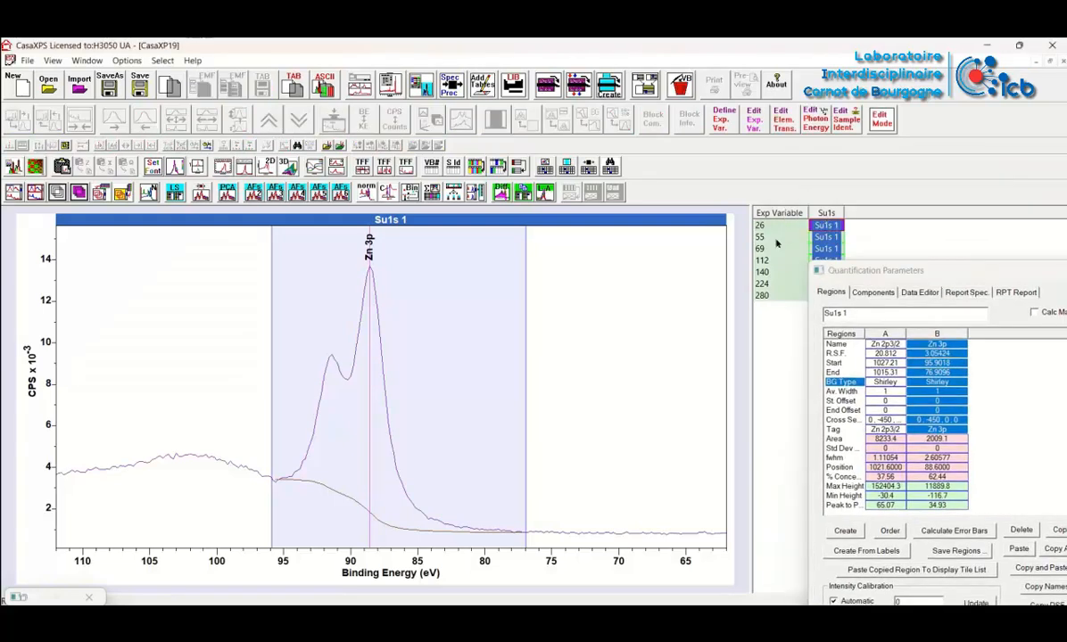
{"action": "left_click_drag", "start_coordinate": [855, 270], "coordinate": [832, 194]}
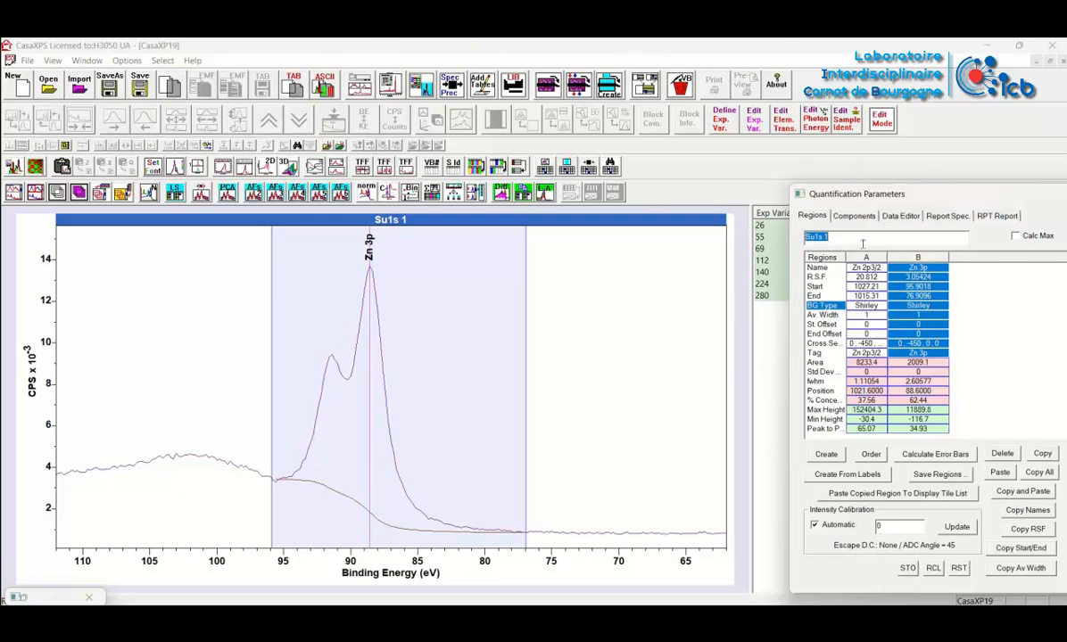
{"action": "left_click_drag", "start_coordinate": [846, 188], "coordinate": [856, 256]}
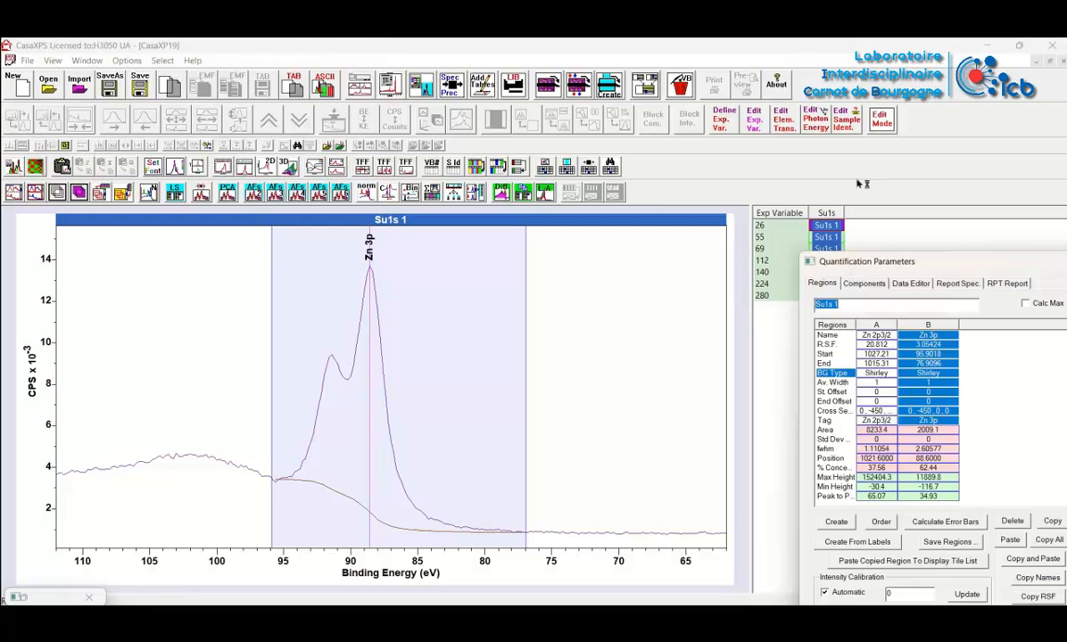
{"action": "left_click", "coordinate": [845, 119]}
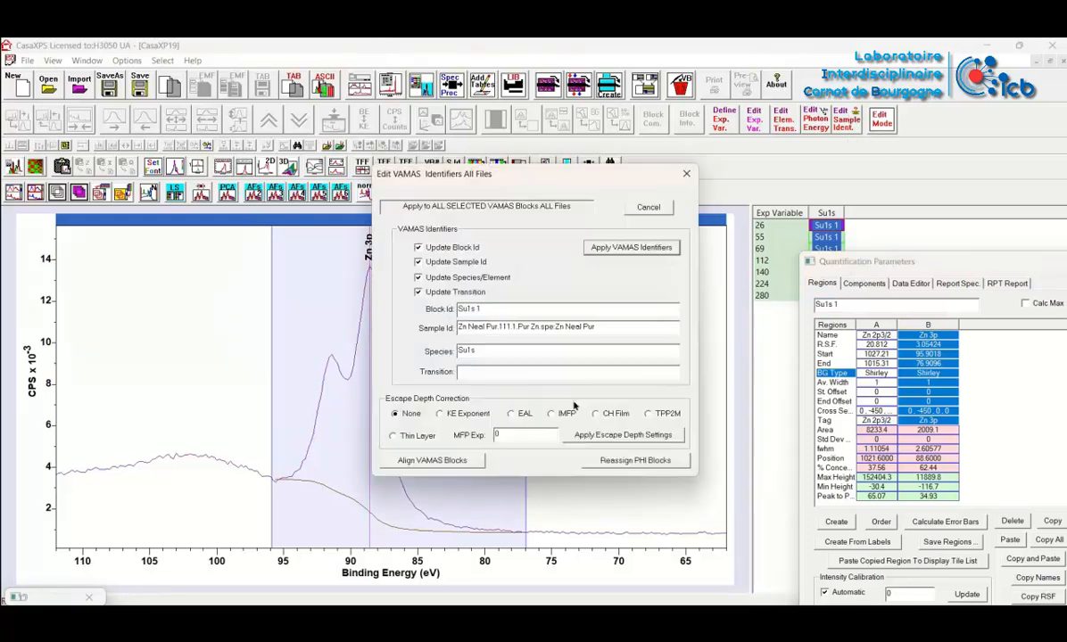
{"action": "left_click", "coordinate": [648, 413]}
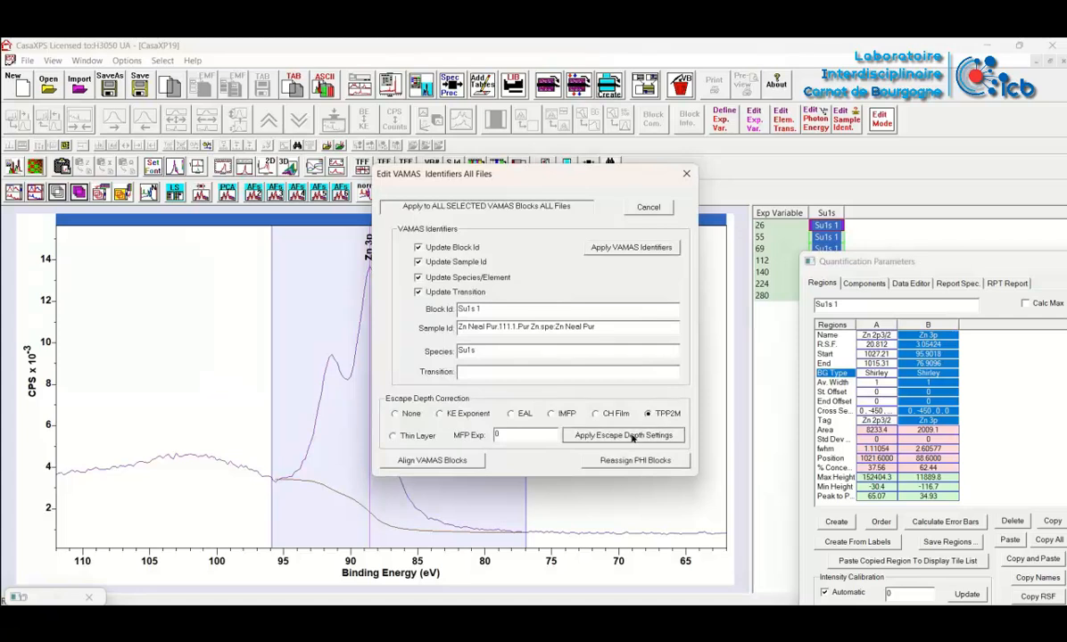
{"action": "left_click", "coordinate": [633, 436]}
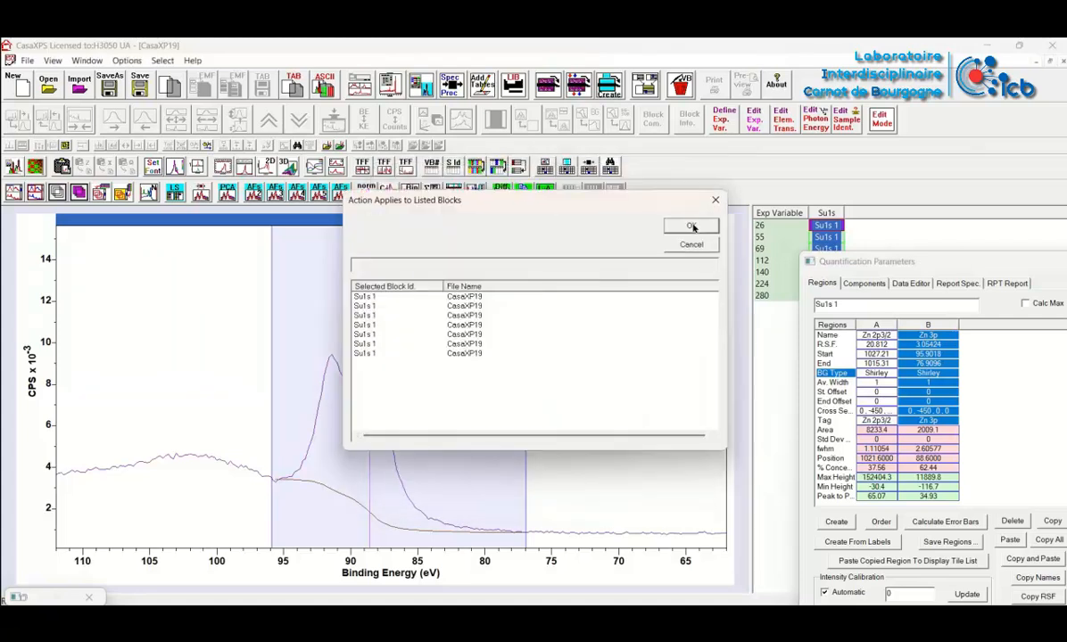
{"action": "left_click", "coordinate": [691, 225]}
{"action": "left_click_drag", "start_coordinate": [816, 260], "coordinate": [802, 176]}
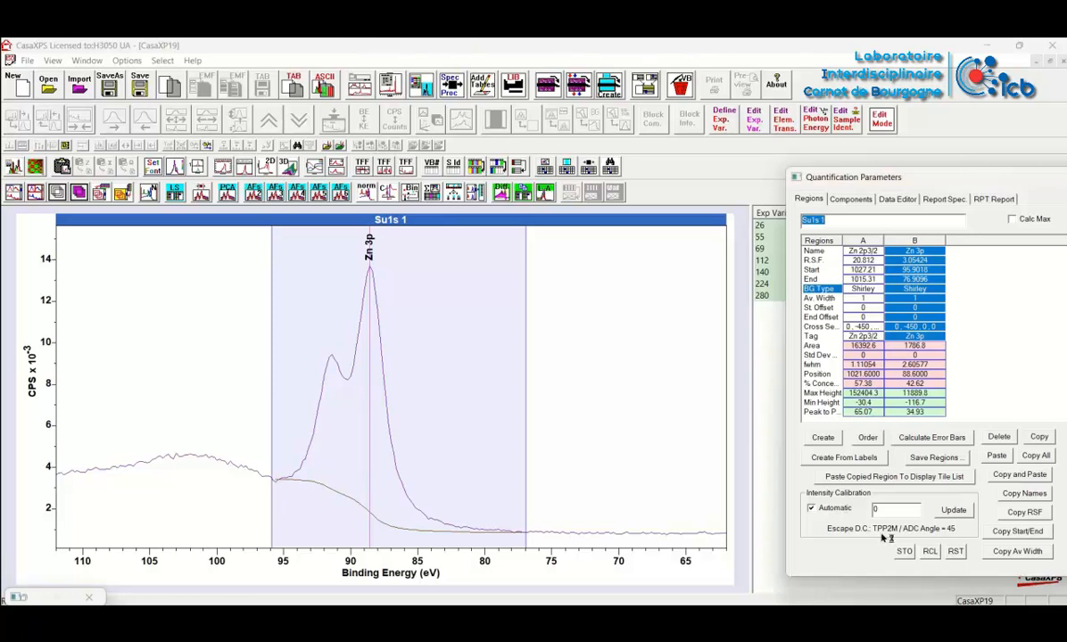
Propagate the Zn 2p3/2 and Zn 3p regions to all selected Su1s blocks and check both regions on the overlaid spectra
{"action": "left_click_drag", "start_coordinate": [838, 177], "coordinate": [810, 228]}
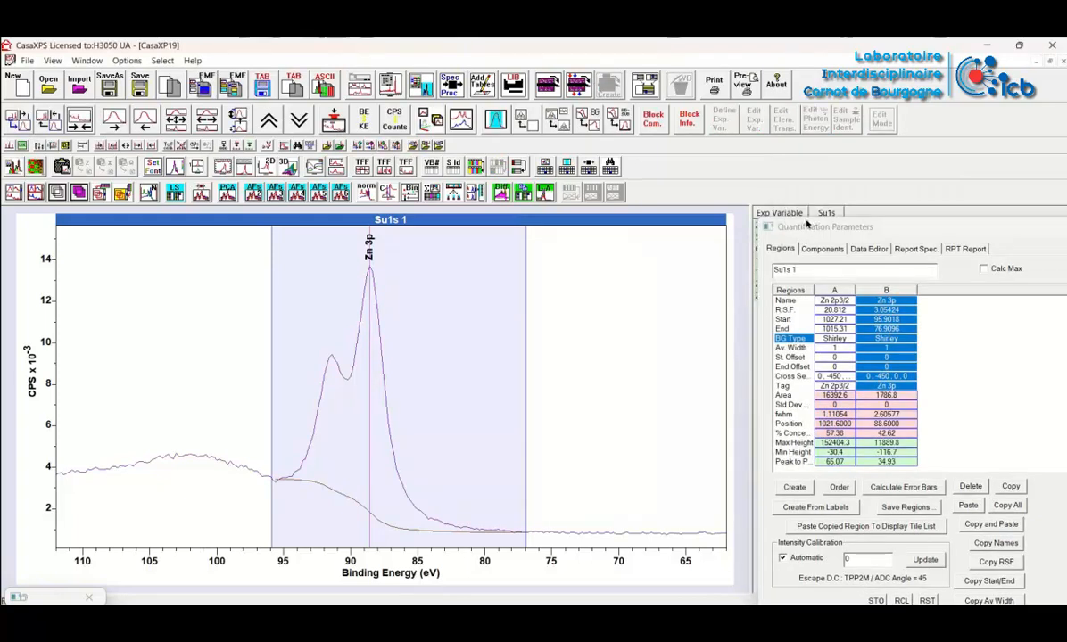
{"action": "right_click", "coordinate": [652, 264]}
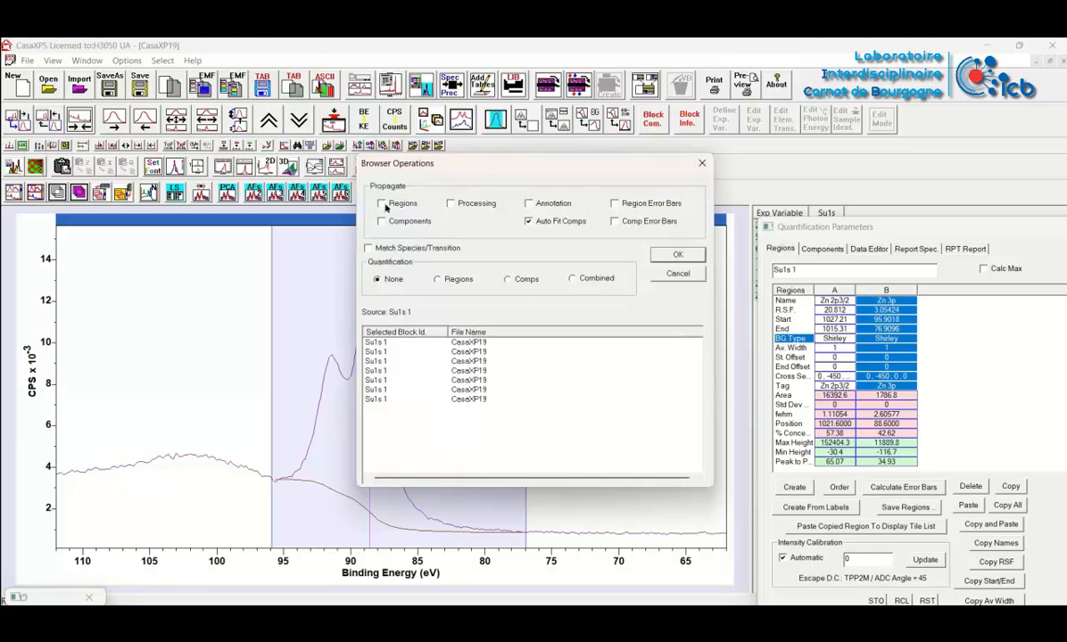
{"action": "left_click", "coordinate": [675, 256]}
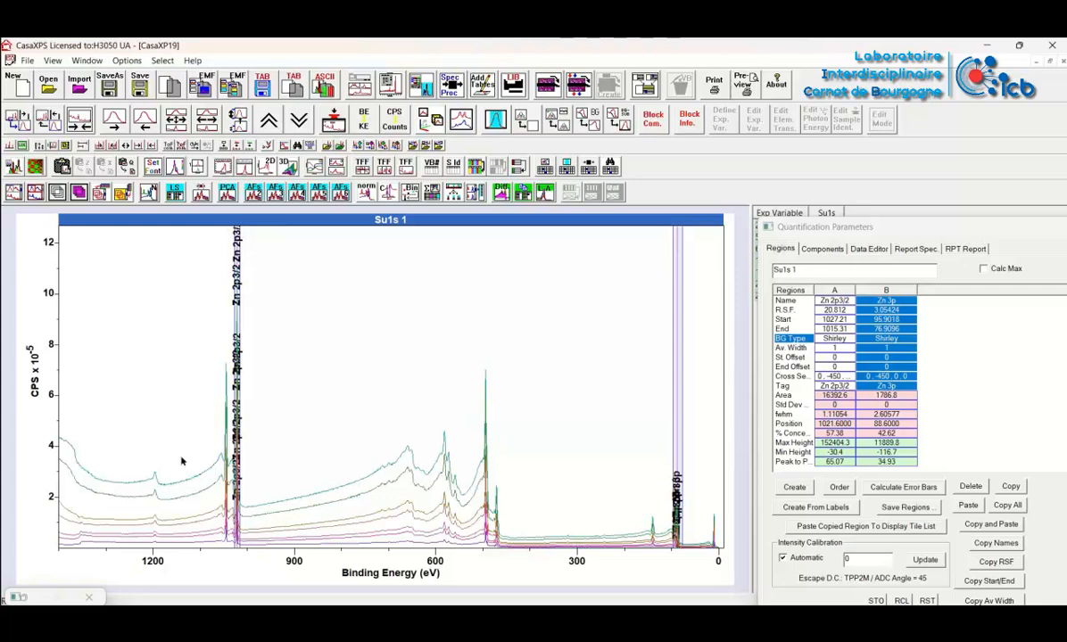
{"action": "left_click_drag", "start_coordinate": [181, 461], "coordinate": [270, 546]}
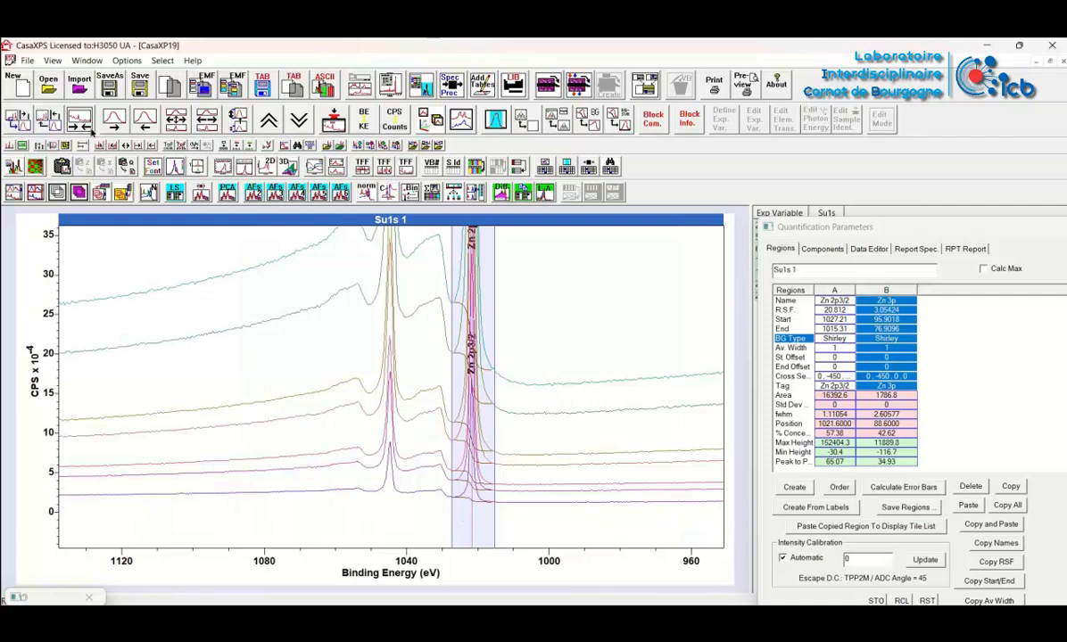
{"action": "left_click", "coordinate": [88, 126]}
{"action": "left_click_drag", "start_coordinate": [644, 496], "coordinate": [717, 554]}
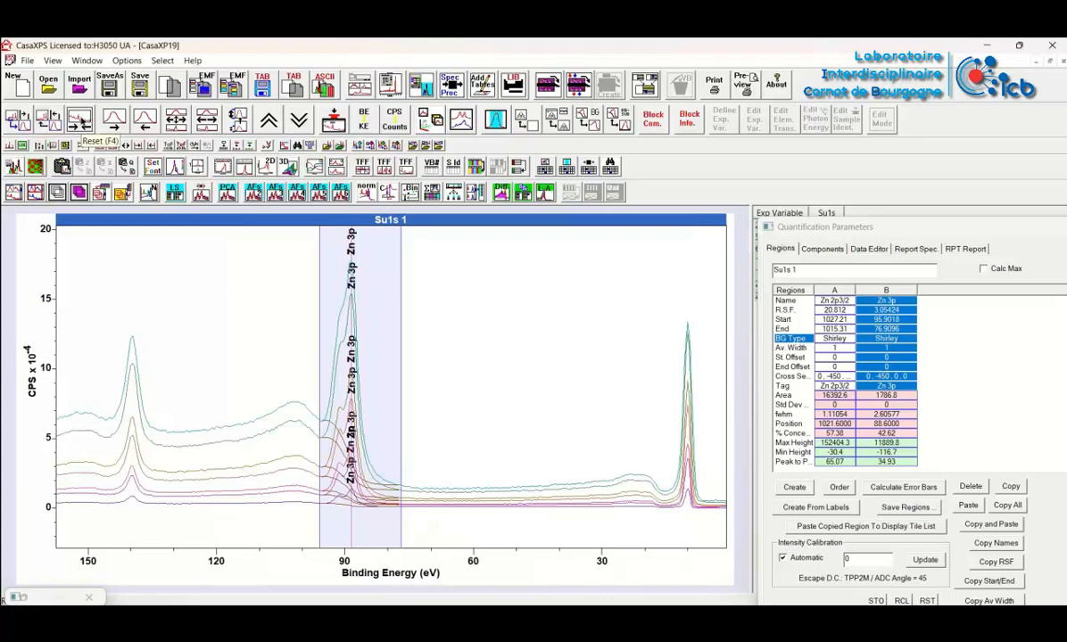
{"action": "left_click", "coordinate": [79, 120]}
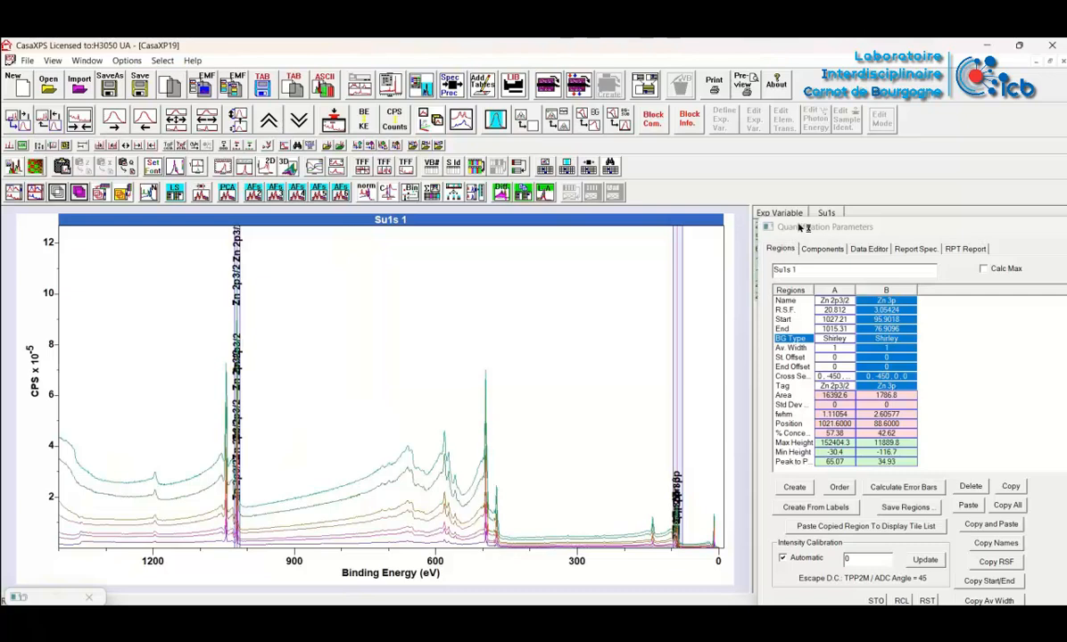
Update the transmission function in all selected Su1s blocks using the computed VG transmission coefficients C0 to C3
{"action": "left_click", "coordinate": [451, 85]}
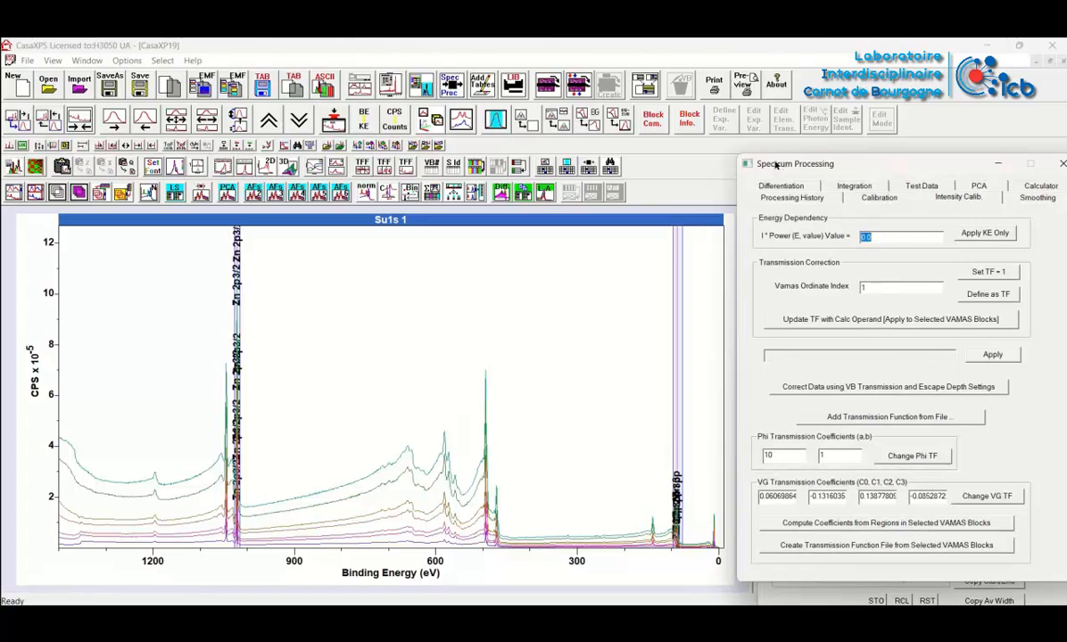
{"action": "left_click_drag", "start_coordinate": [775, 165], "coordinate": [791, 320]}
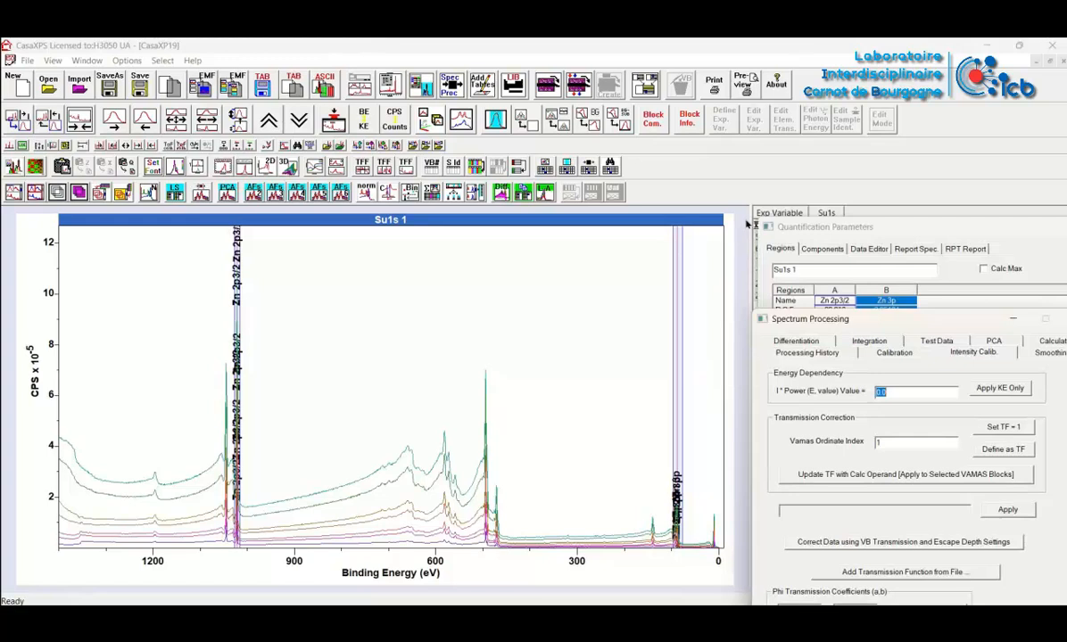
{"action": "left_click_drag", "start_coordinate": [749, 216], "coordinate": [550, 233]}
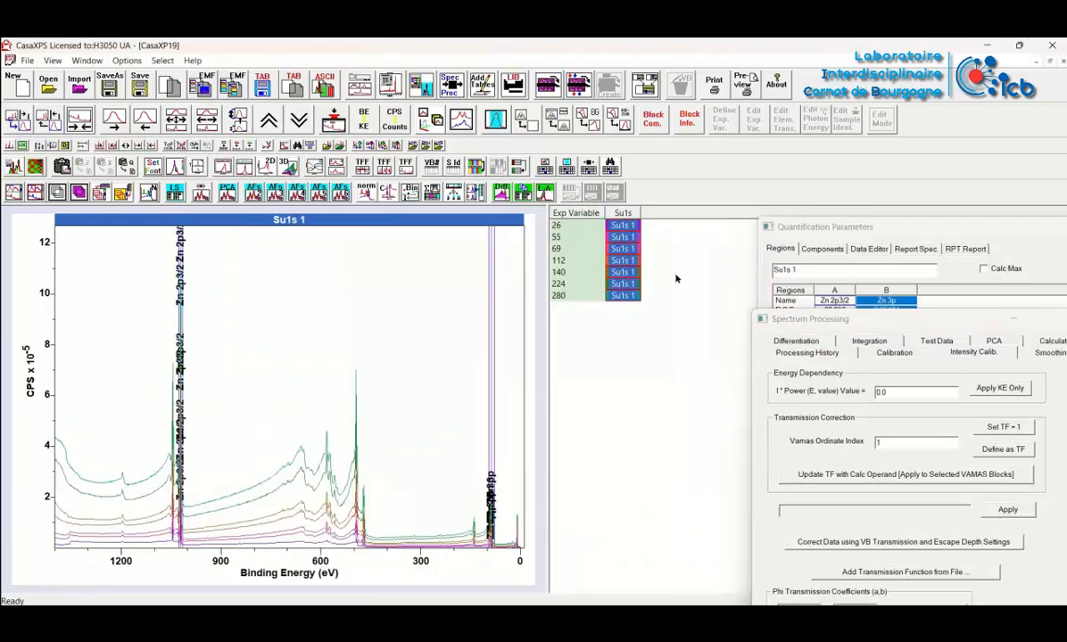
{"action": "left_click_drag", "start_coordinate": [803, 318], "coordinate": [771, 220]}
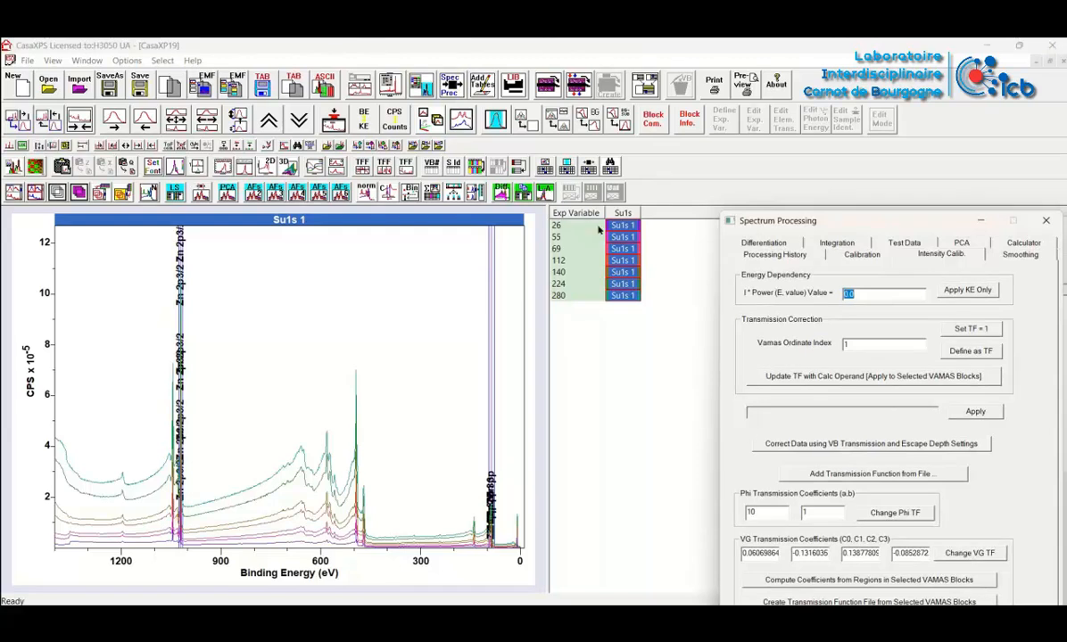
{"action": "left_click", "coordinate": [959, 556]}
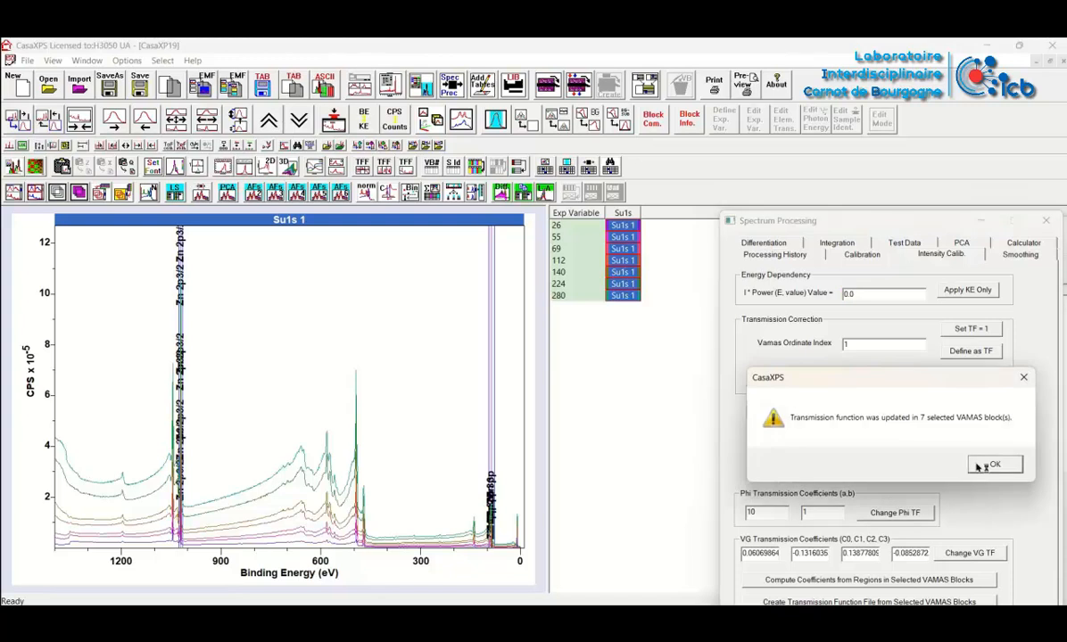
{"action": "left_click", "coordinate": [988, 465]}
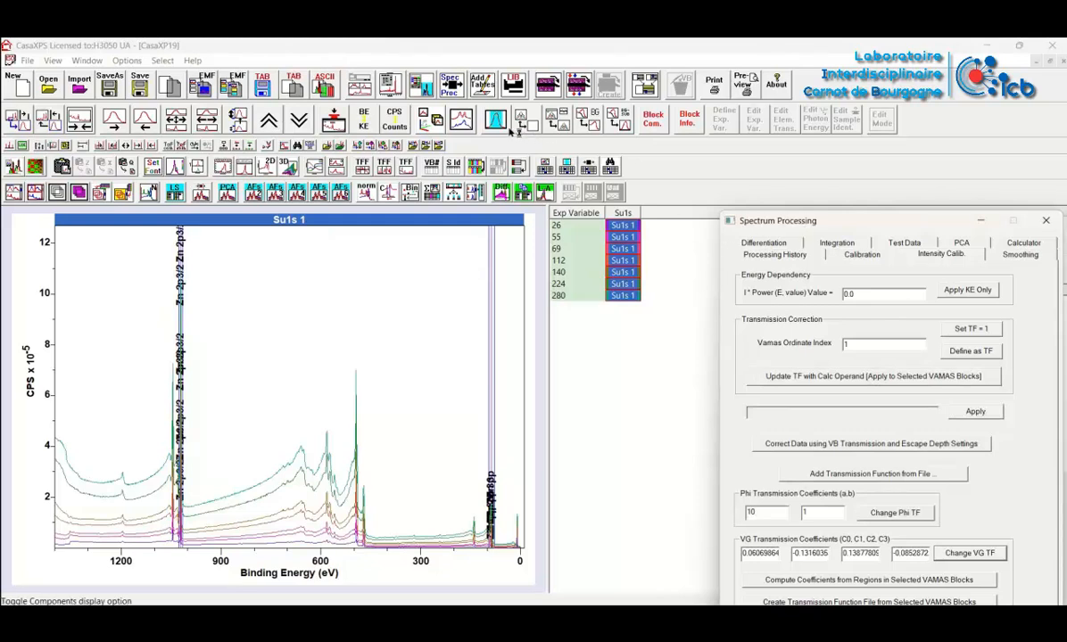
Generate a custom area report from the Zn 2p3/2 and Zn 3p regions for all selected Su1s blocks
{"action": "left_click", "coordinate": [422, 88]}
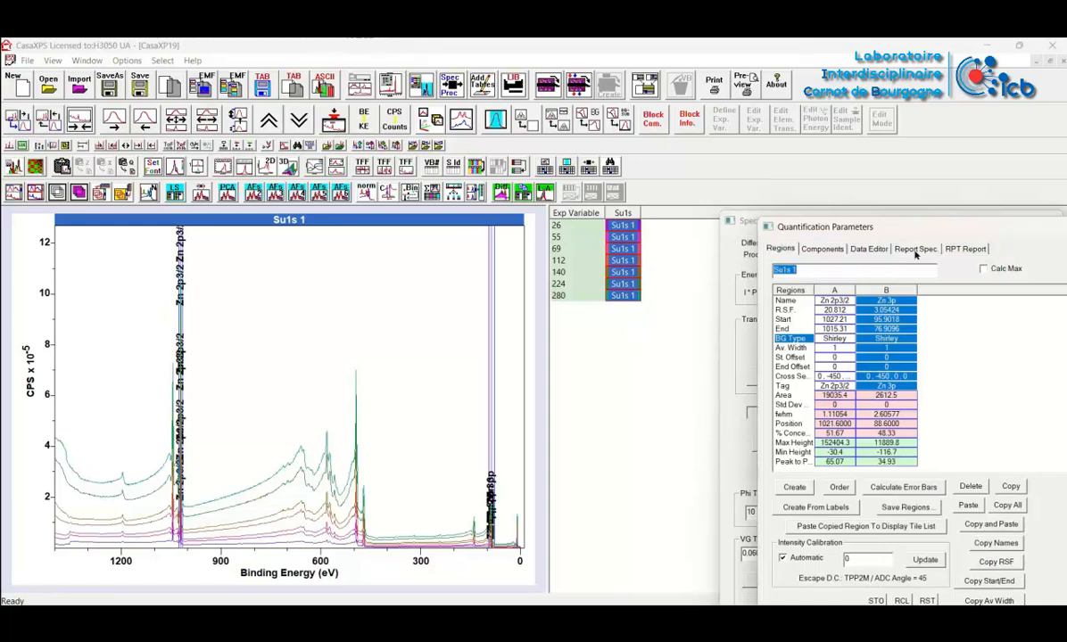
{"action": "left_click", "coordinate": [915, 251]}
{"action": "left_click_drag", "start_coordinate": [794, 226], "coordinate": [792, 177]}
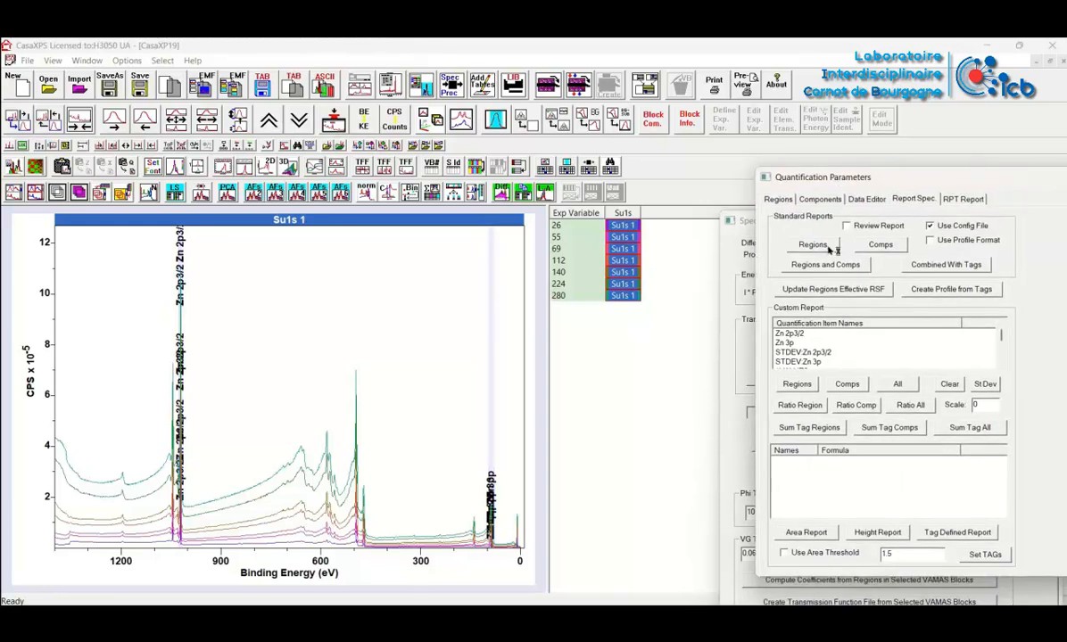
{"action": "left_click", "coordinate": [793, 384]}
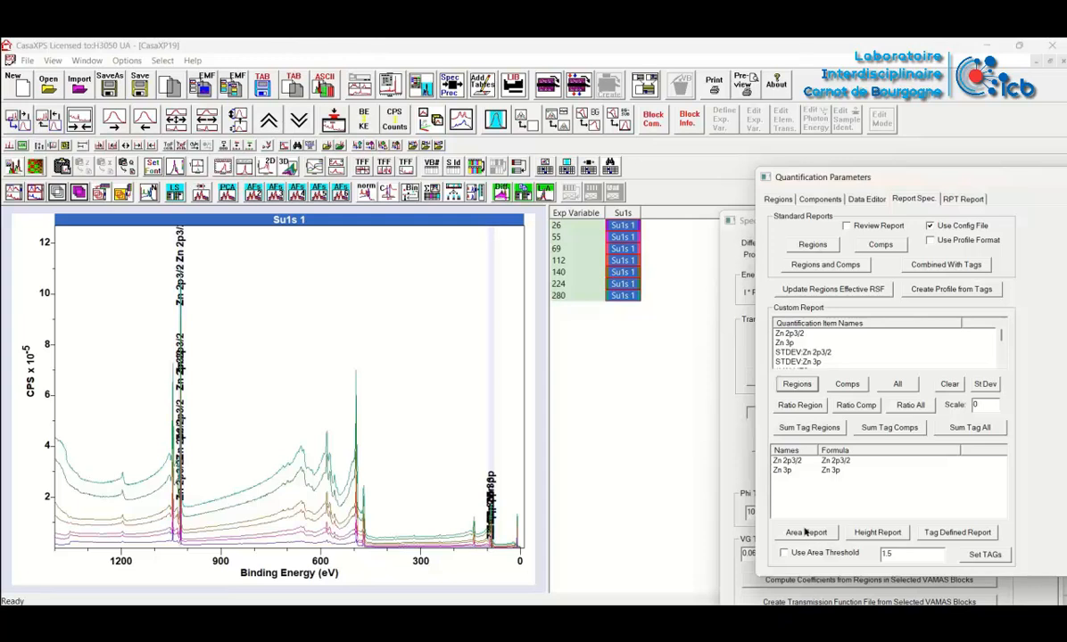
{"action": "left_click", "coordinate": [805, 532]}
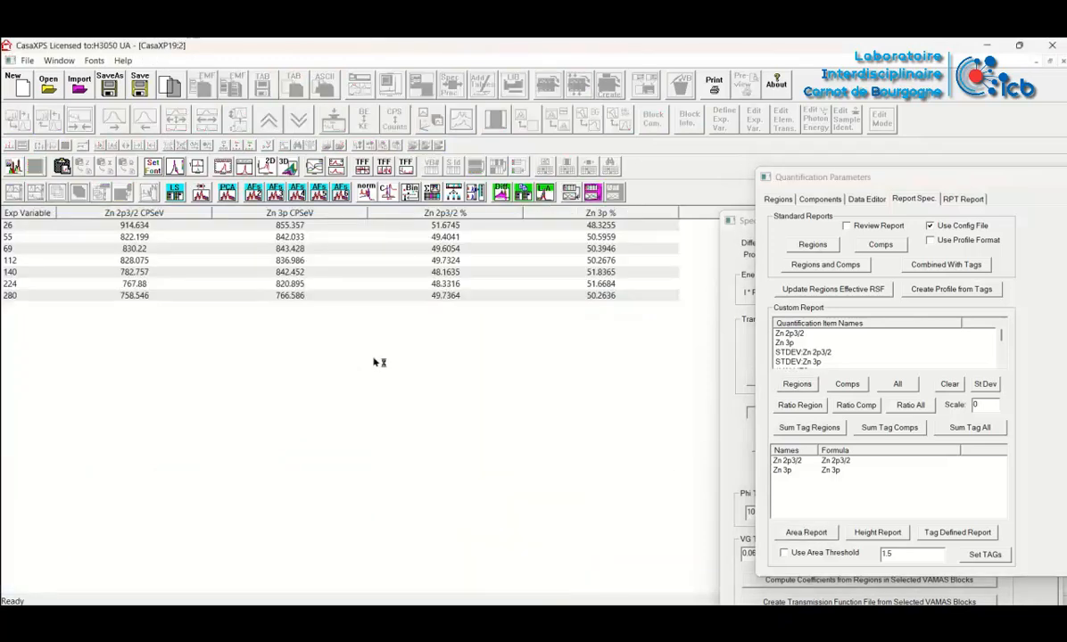